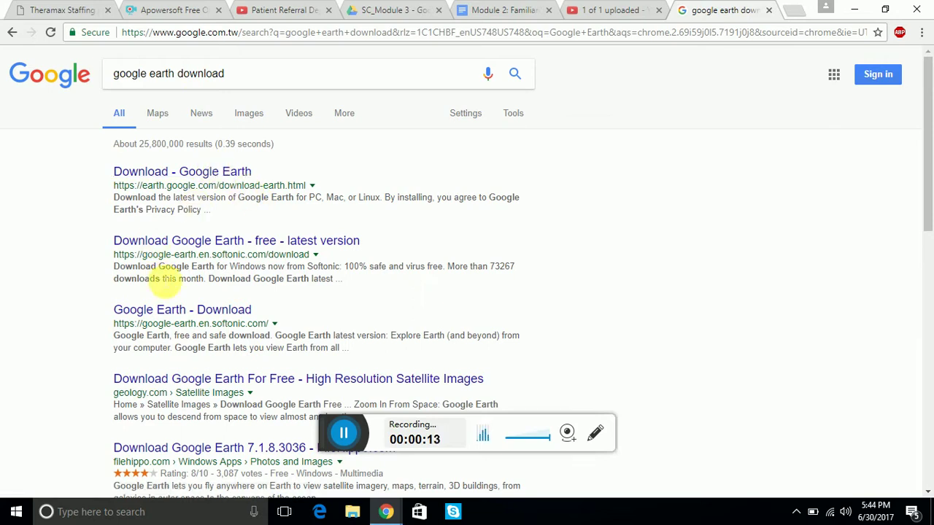
Download GoogleEarthSetup.exe from the official Google Earth page and run the installer.
{"action": "left_click", "coordinate": [204, 173]}
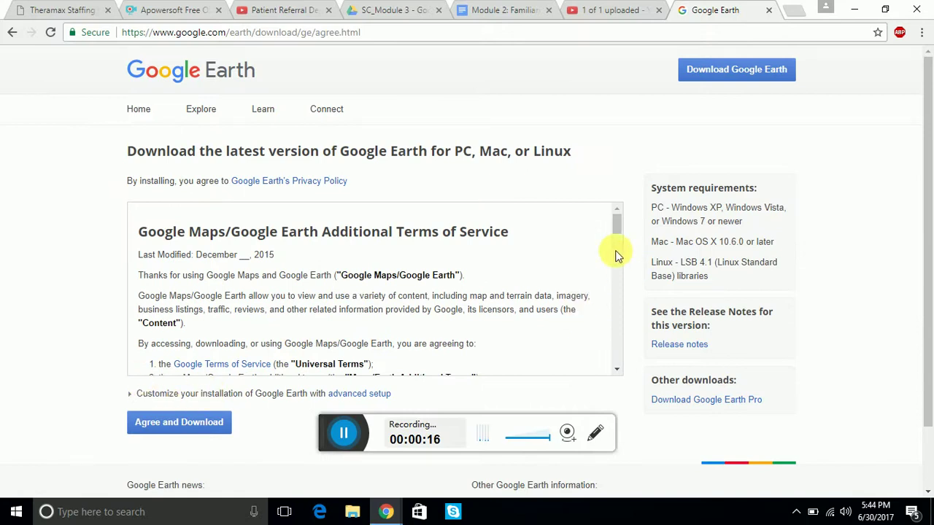
{"action": "left_click", "coordinate": [197, 429]}
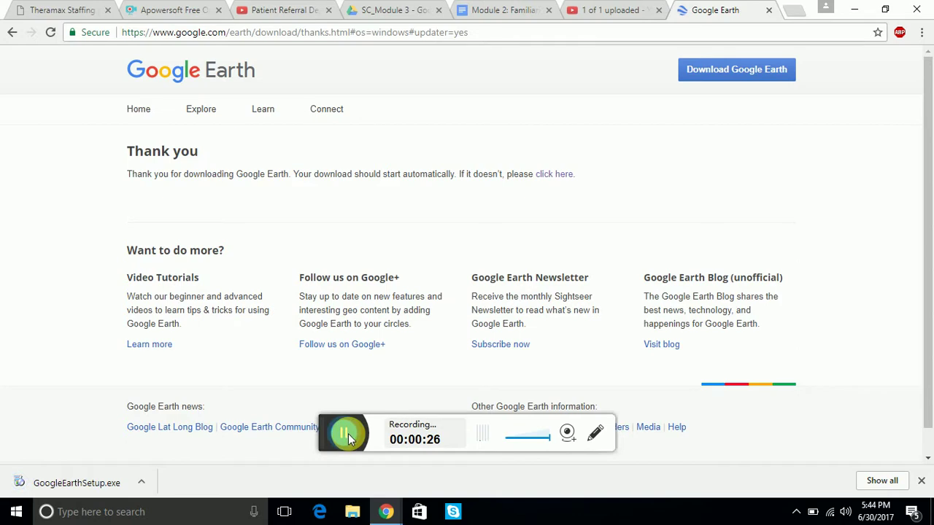
{"action": "left_click", "coordinate": [94, 483]}
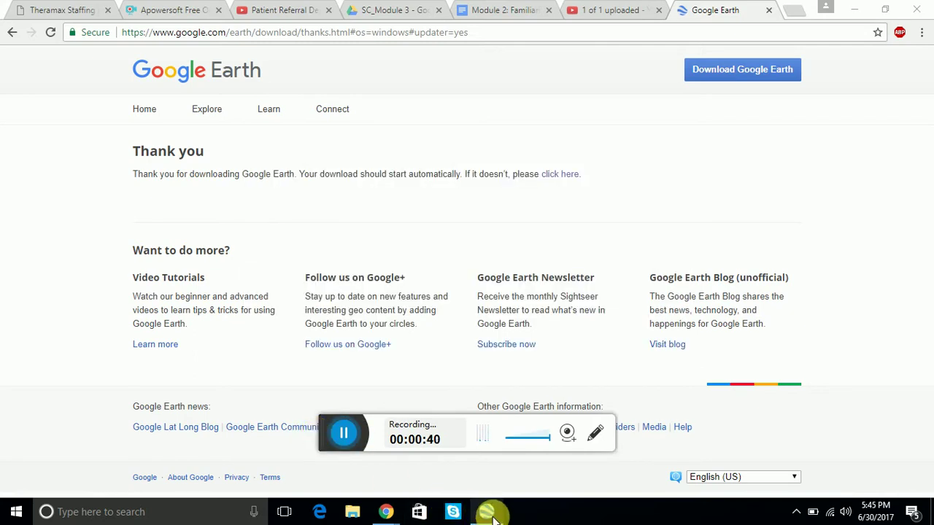
Bring the new Google Earth window forward, minimize Chrome, and dismiss the Start-up Tips.
{"action": "mouse_move", "coordinate": [494, 517]}
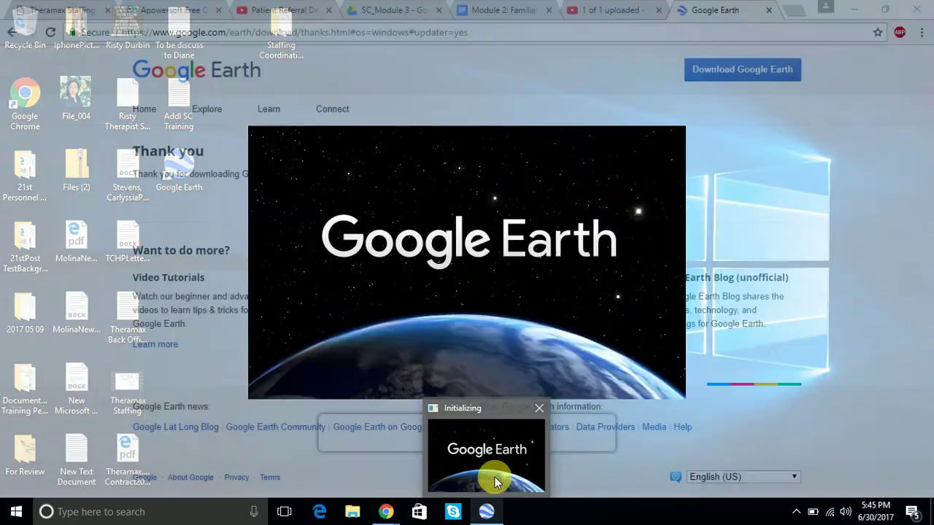
{"action": "left_click", "coordinate": [495, 477]}
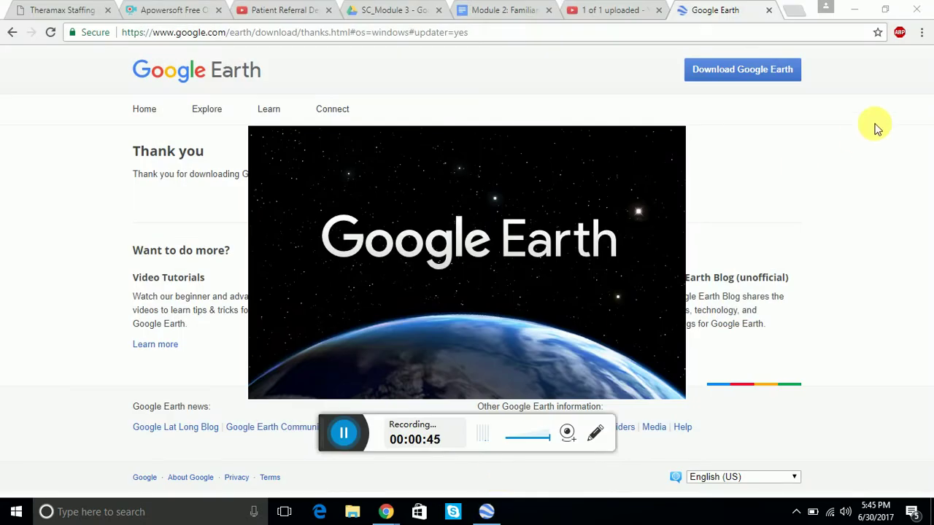
{"action": "left_click", "coordinate": [856, 10]}
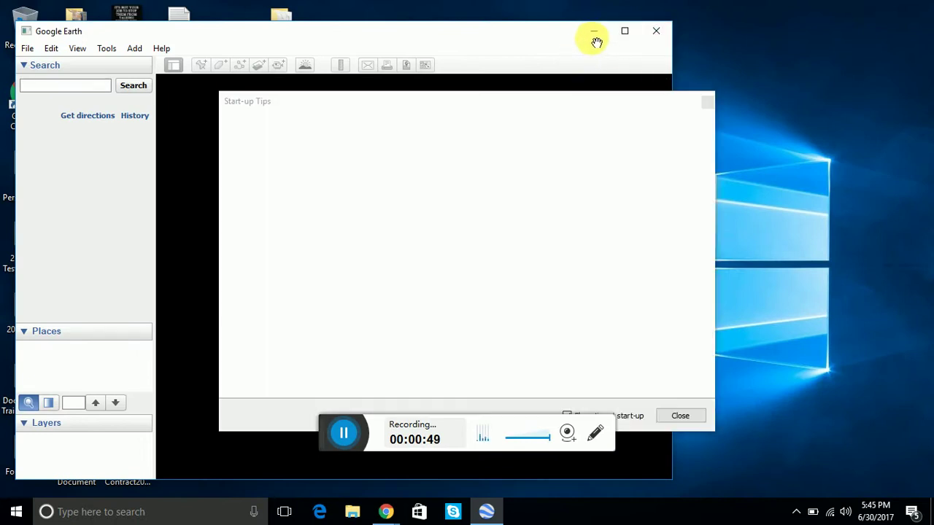
{"action": "left_click_drag", "start_coordinate": [530, 36], "coordinate": [820, 65]}
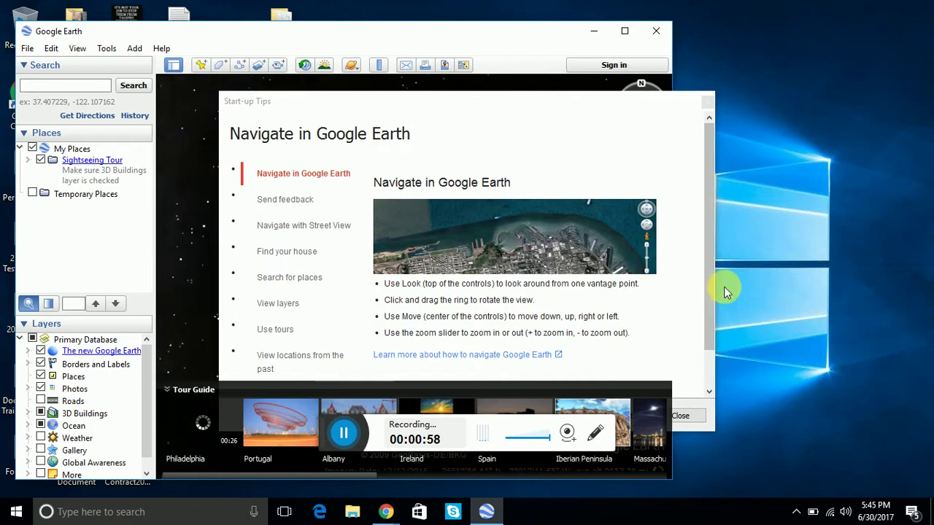
{"action": "left_click_drag", "start_coordinate": [707, 293], "coordinate": [716, 372]}
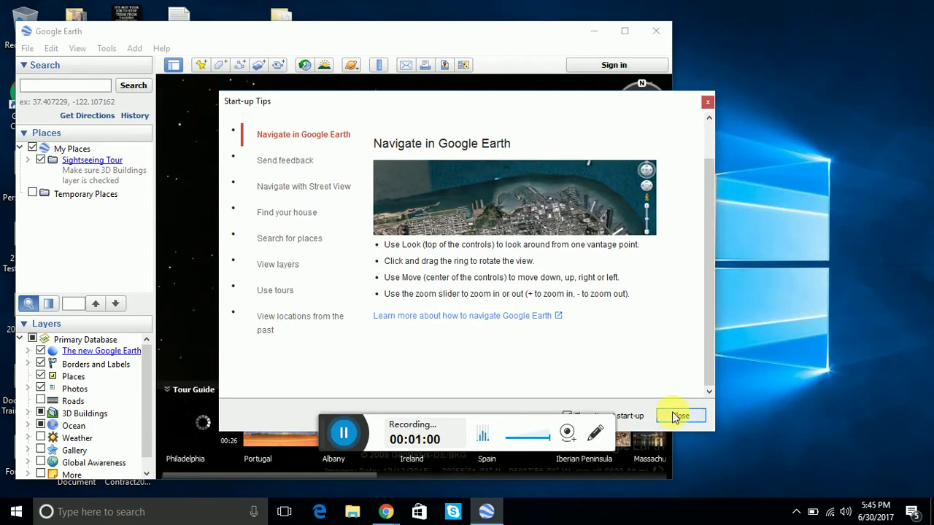
{"action": "left_click", "coordinate": [679, 416]}
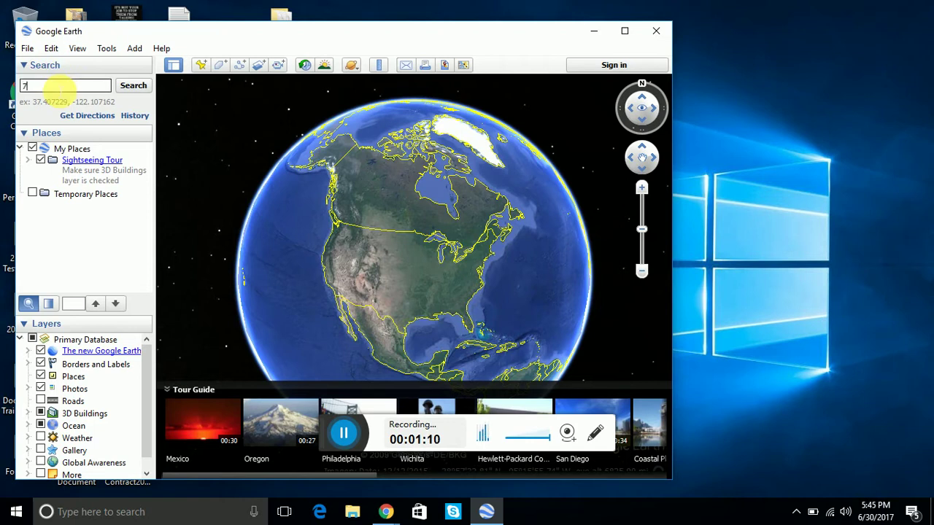
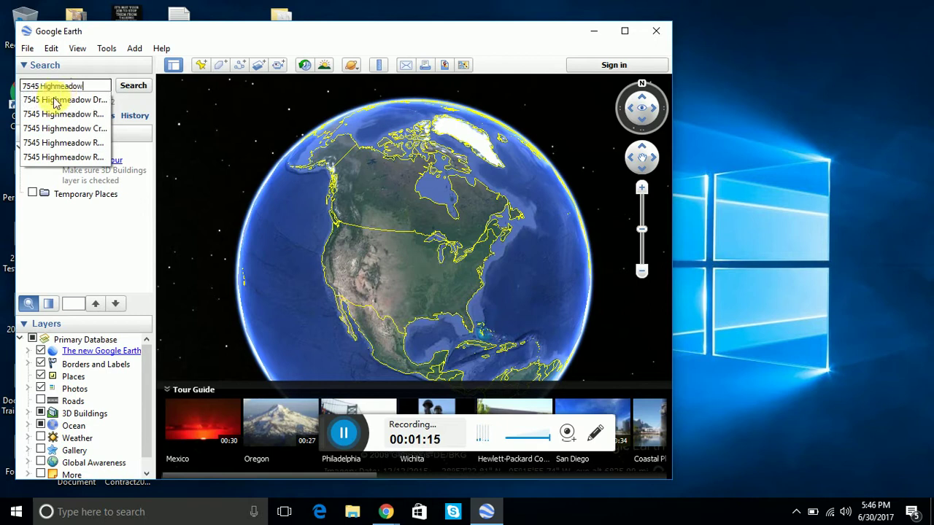
Search for the Houston street address using its first autocomplete suggestion.
{"action": "left_click", "coordinate": [57, 100]}
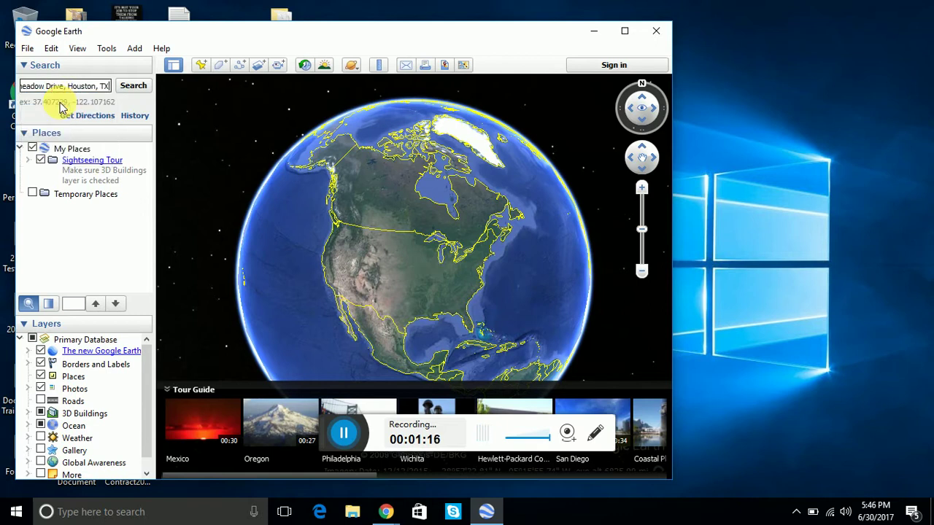
{"action": "left_click", "coordinate": [133, 86]}
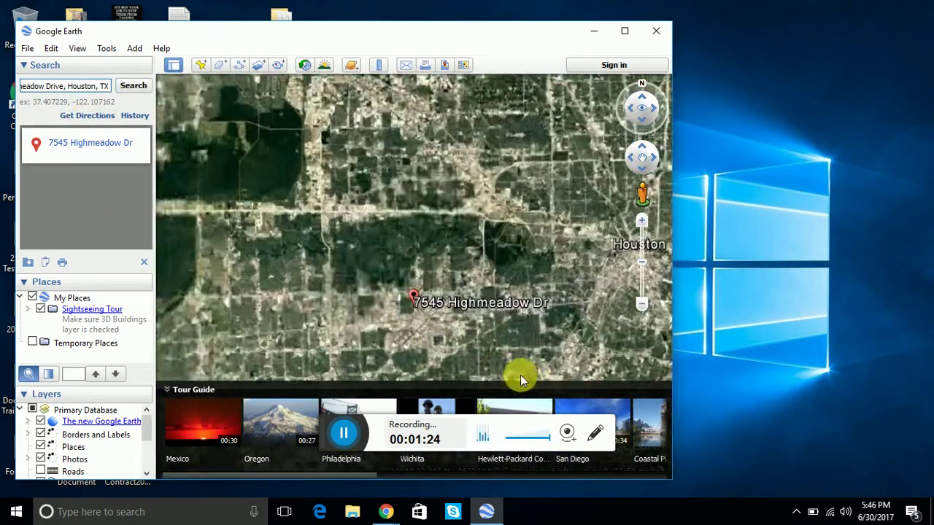
Maximize the window, turn off My Places, collapse the Tour Guide, and zoom out.
{"action": "double_click", "coordinate": [624, 32]}
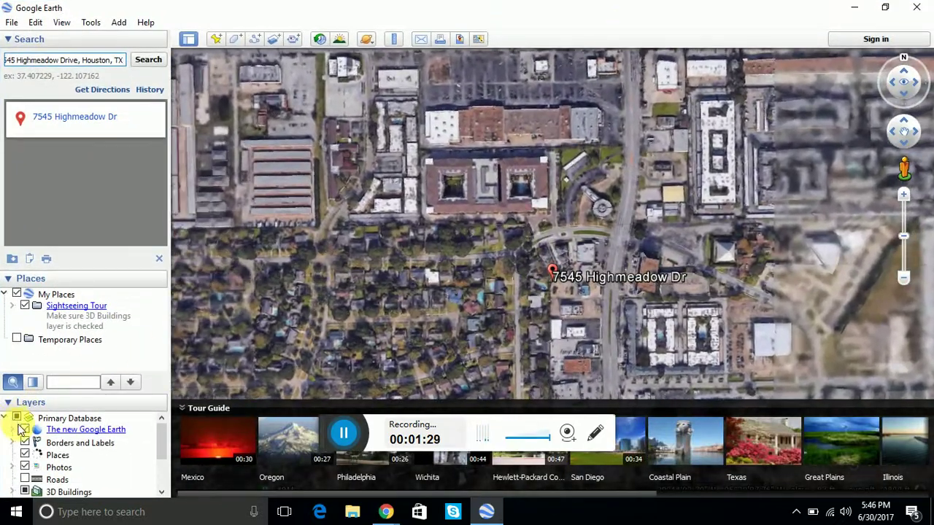
{"action": "left_click", "coordinate": [25, 307]}
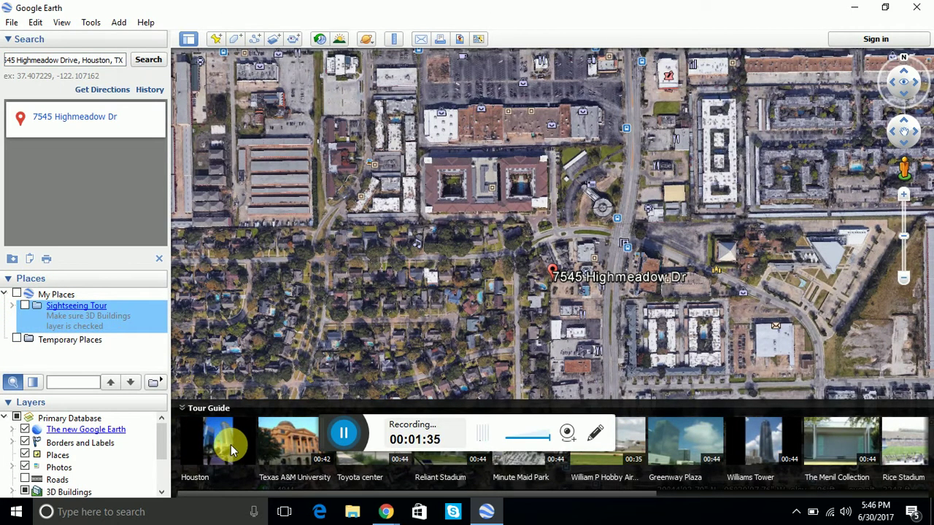
{"action": "left_click", "coordinate": [191, 409]}
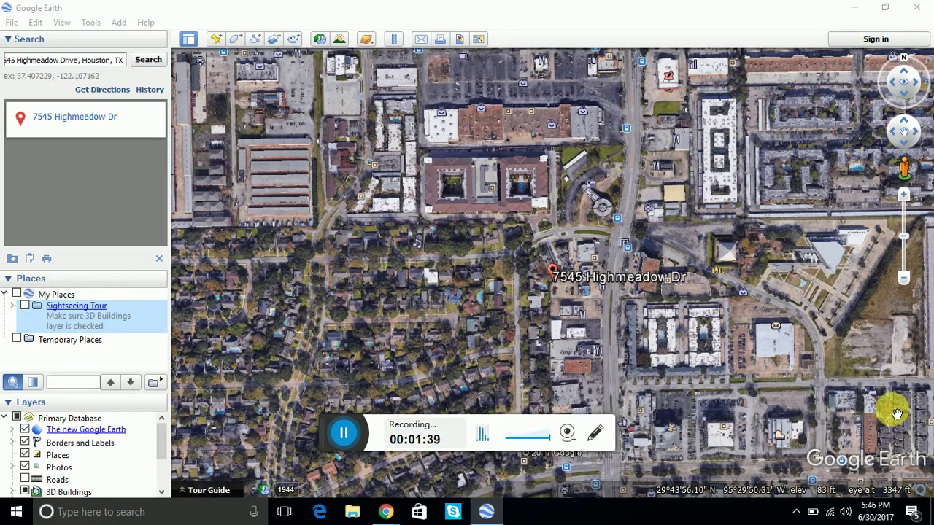
{"action": "left_click", "coordinate": [908, 285]}
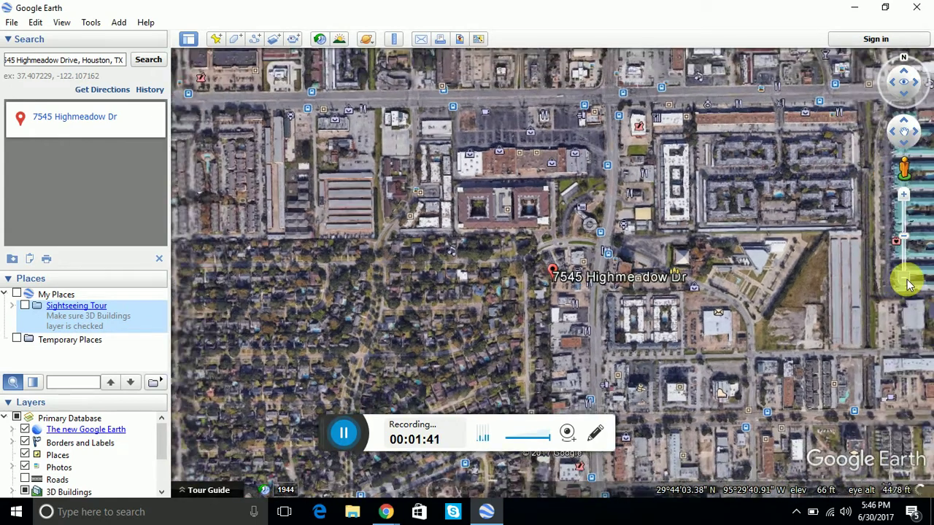
{"action": "left_click_drag", "start_coordinate": [908, 284], "coordinate": [908, 284]}
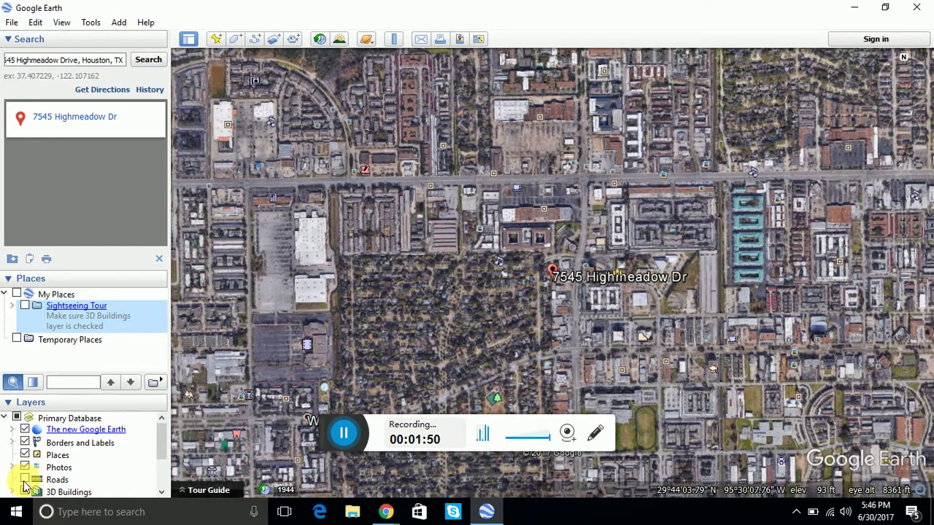
Turn on the Roads layer and turn off Photos, Places and The new Google Earth.
{"action": "left_click", "coordinate": [24, 480]}
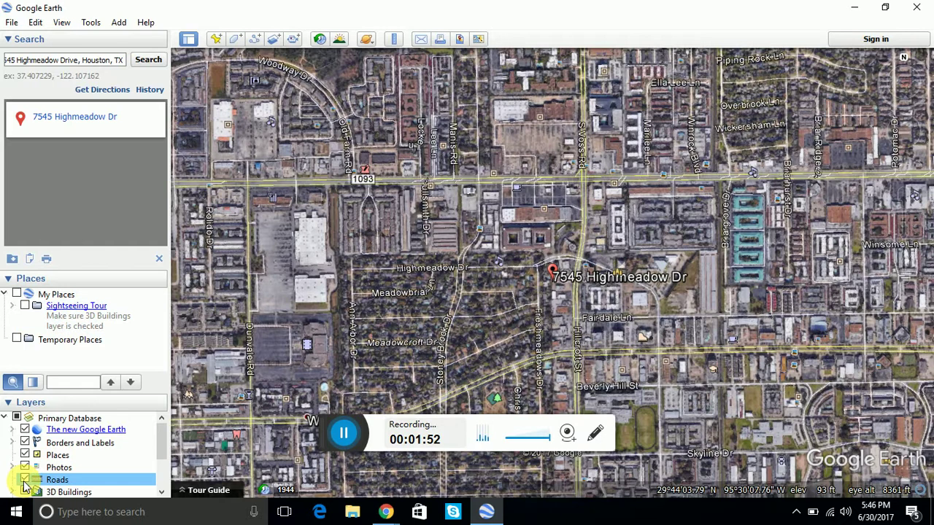
{"action": "left_click", "coordinate": [26, 468]}
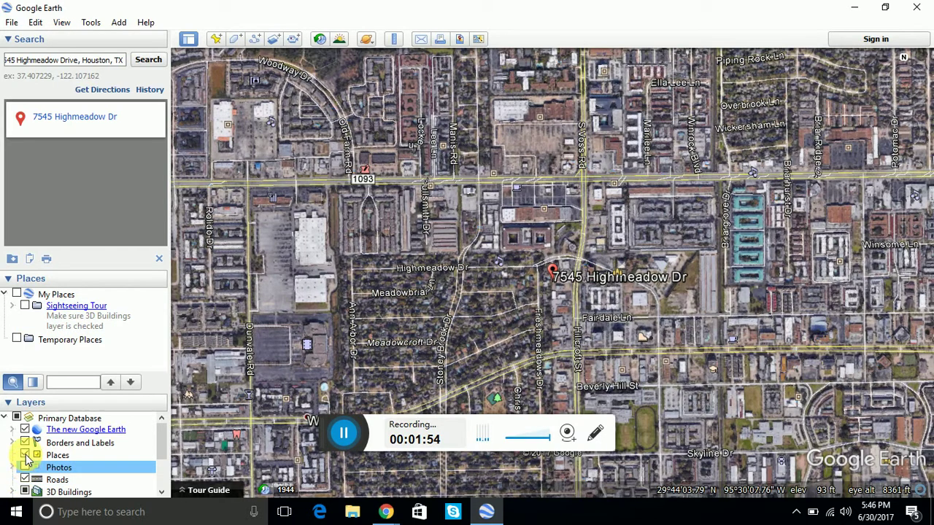
{"action": "left_click", "coordinate": [26, 456]}
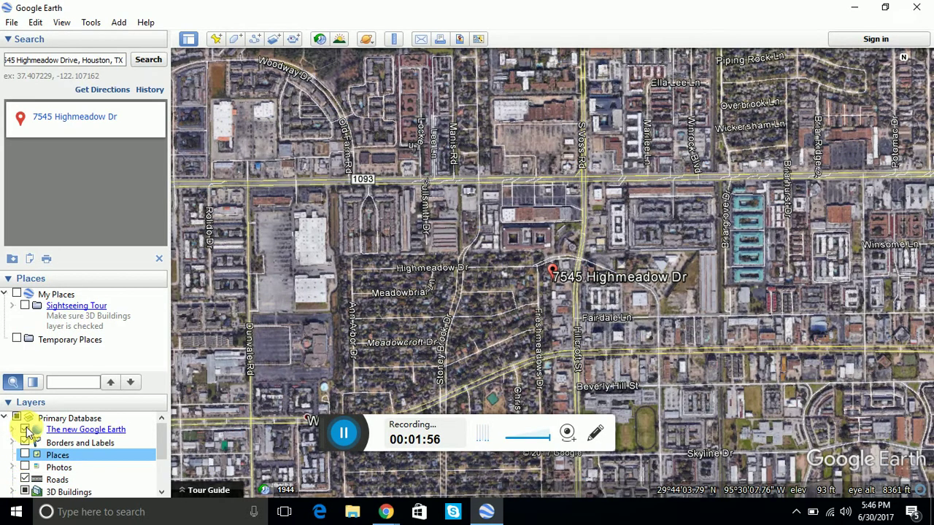
{"action": "left_click", "coordinate": [26, 430]}
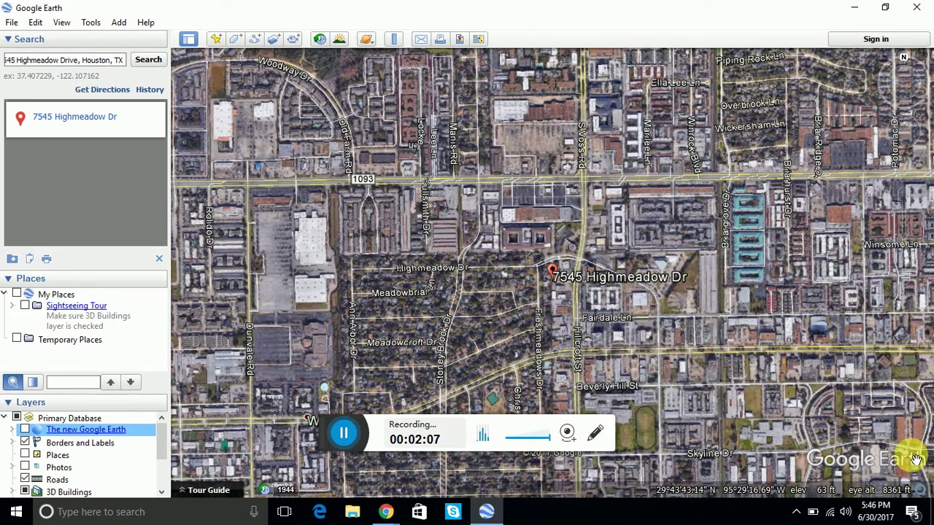
Zoom out, shift the map left, and drop the pegman on the placemark for Street View.
{"action": "mouse_move", "coordinate": [908, 157]}
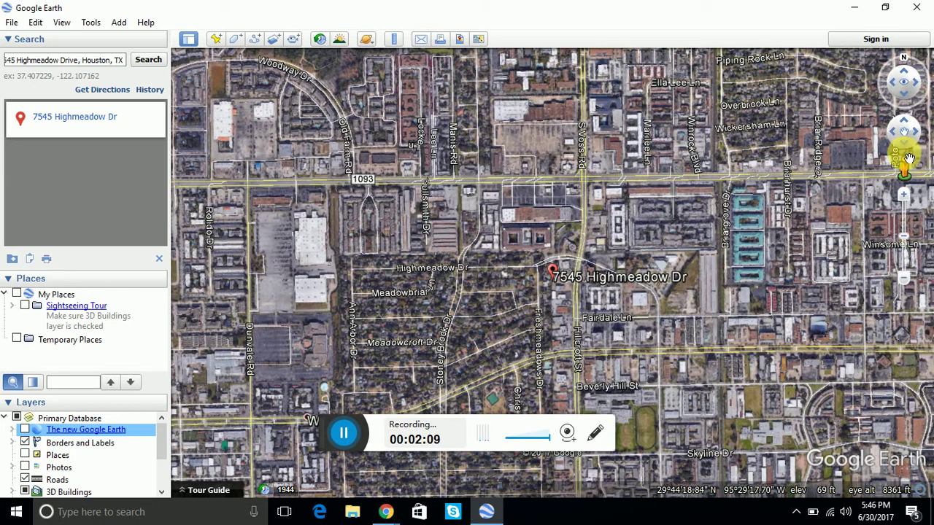
{"action": "left_click", "coordinate": [907, 283]}
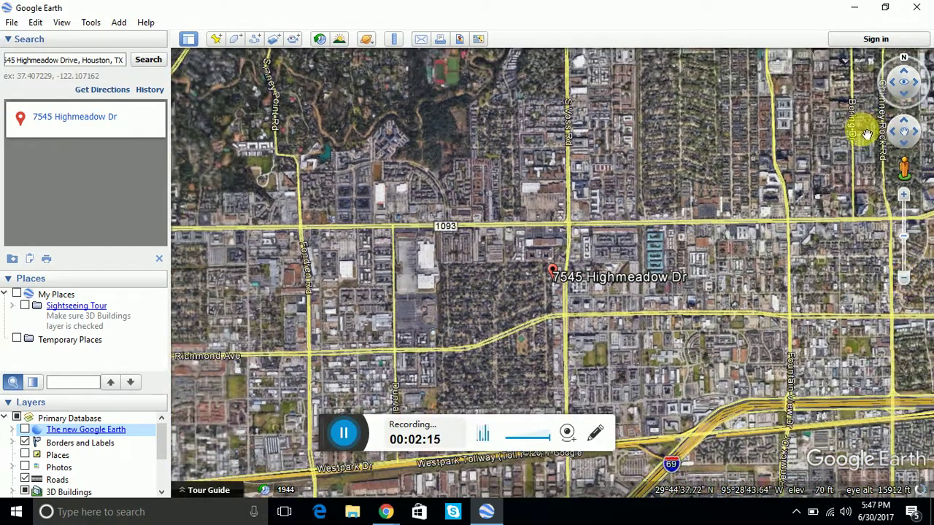
{"action": "left_click_drag", "start_coordinate": [579, 223], "coordinate": [529, 233]}
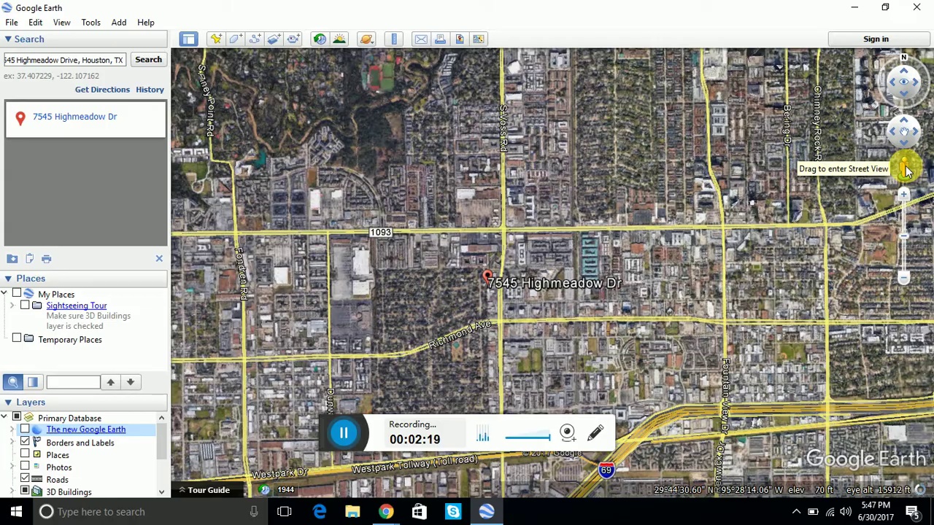
{"action": "left_click_drag", "start_coordinate": [639, 217], "coordinate": [499, 268]}
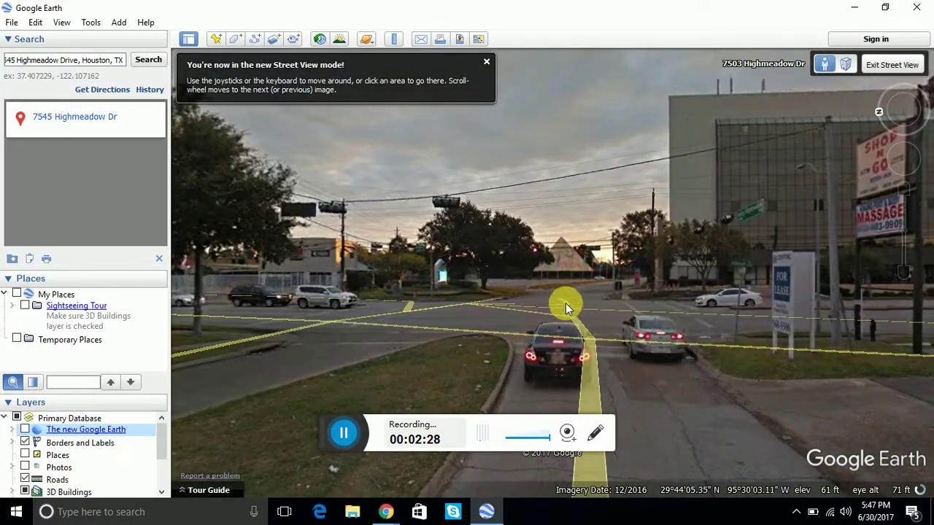
Turn toward the parking lot and advance several panoramas along the road.
{"action": "left_click_drag", "start_coordinate": [728, 330], "coordinate": [385, 252]}
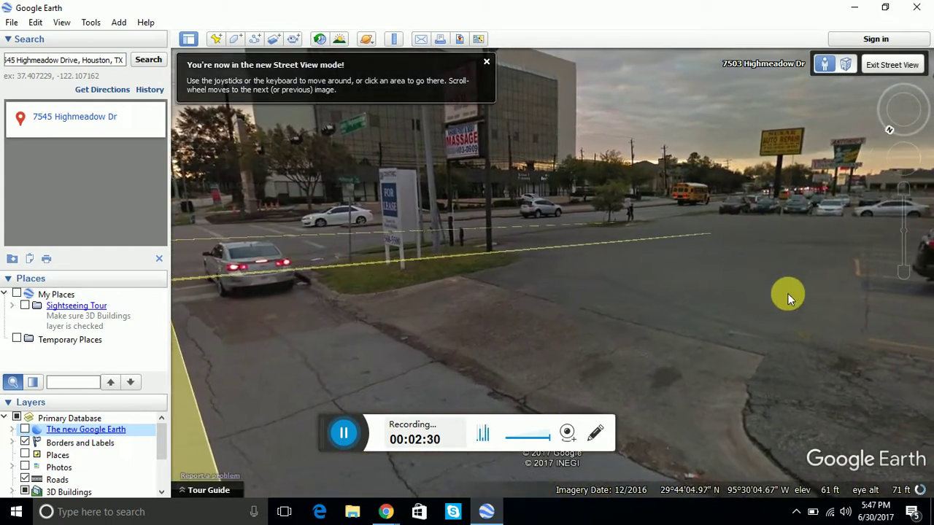
{"action": "left_click_drag", "start_coordinate": [786, 294], "coordinate": [304, 269]}
{"action": "left_click_drag", "start_coordinate": [717, 309], "coordinate": [336, 317]}
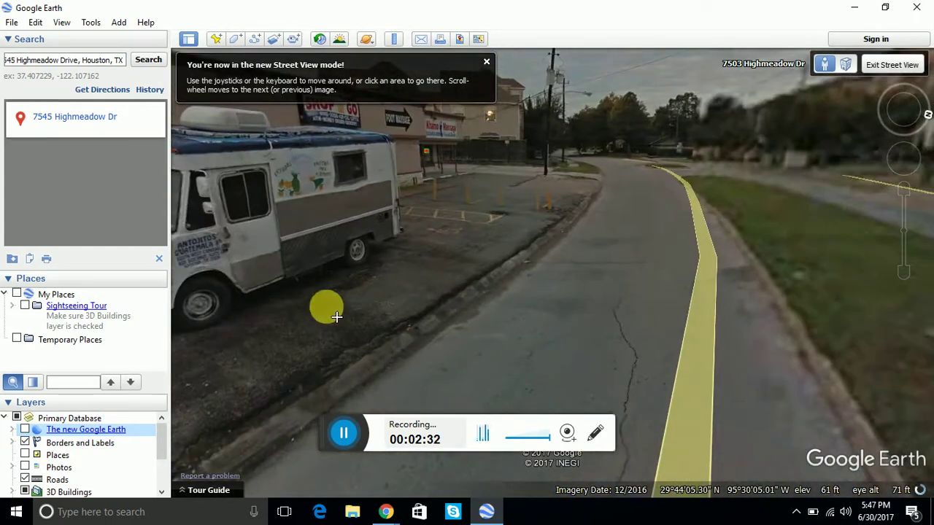
{"action": "left_click", "coordinate": [701, 254]}
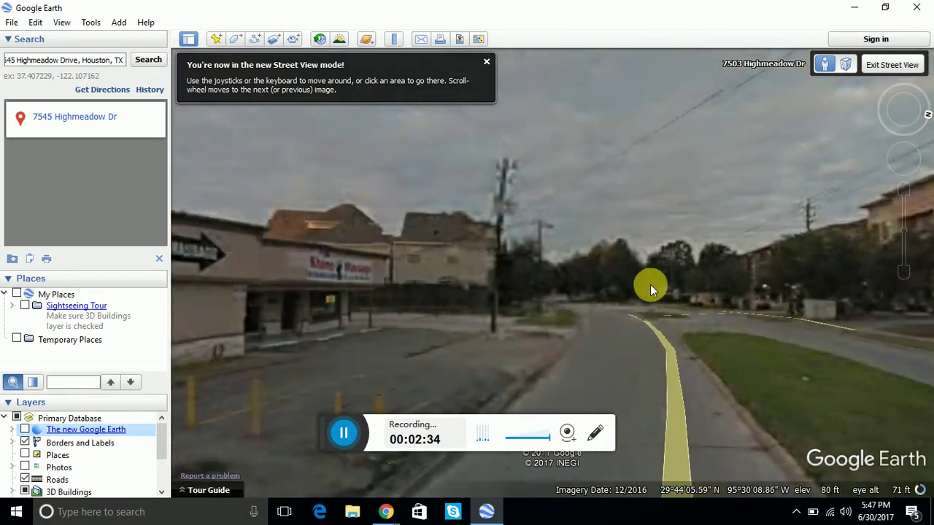
{"action": "left_click", "coordinate": [646, 323]}
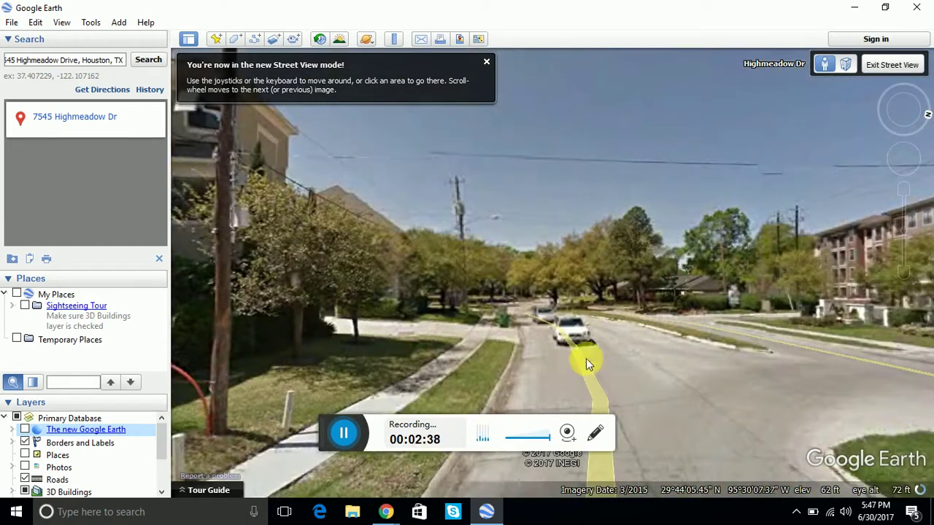
{"action": "left_click", "coordinate": [576, 342]}
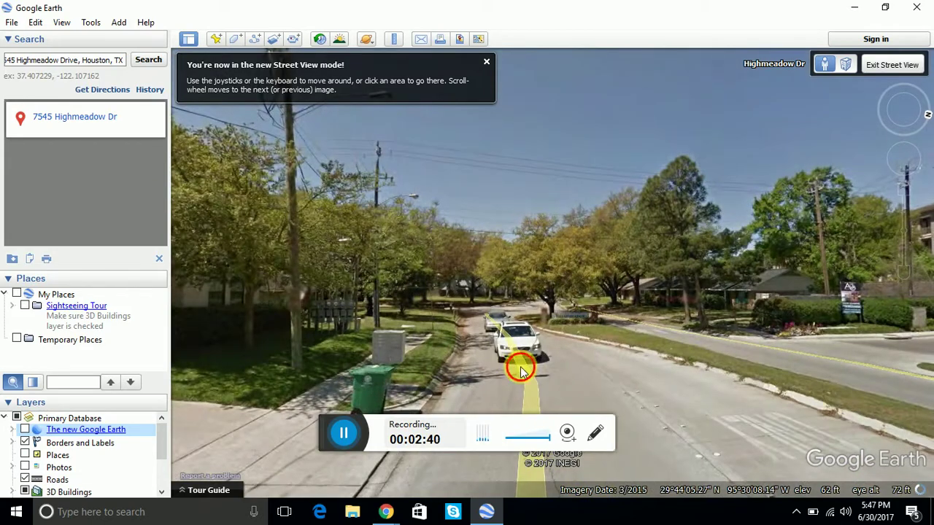
{"action": "left_click", "coordinate": [521, 367]}
Look toward the green bin, townhouses and shared driveway, then exit Street View.
{"action": "left_click_drag", "start_coordinate": [473, 391], "coordinate": [803, 362]}
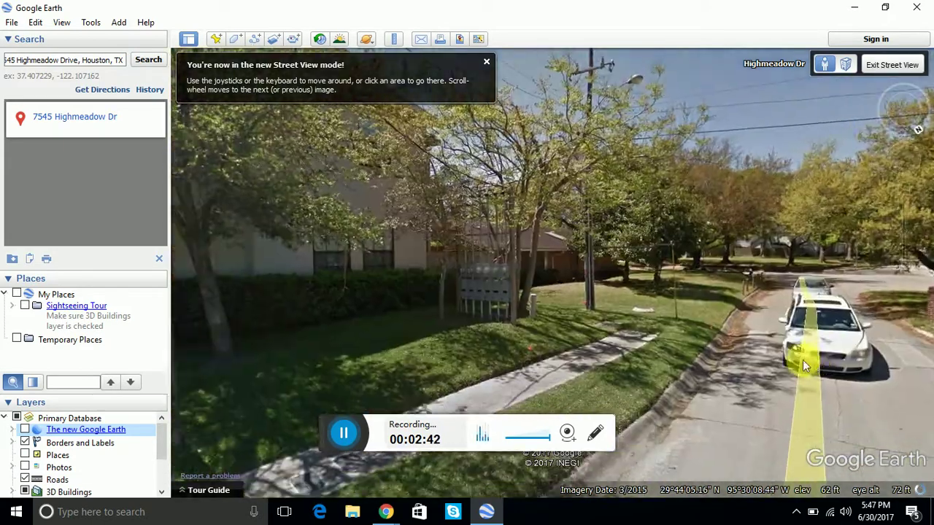
{"action": "left_click_drag", "start_coordinate": [650, 312], "coordinate": [796, 310]}
{"action": "left_click_drag", "start_coordinate": [593, 330], "coordinate": [204, 394]}
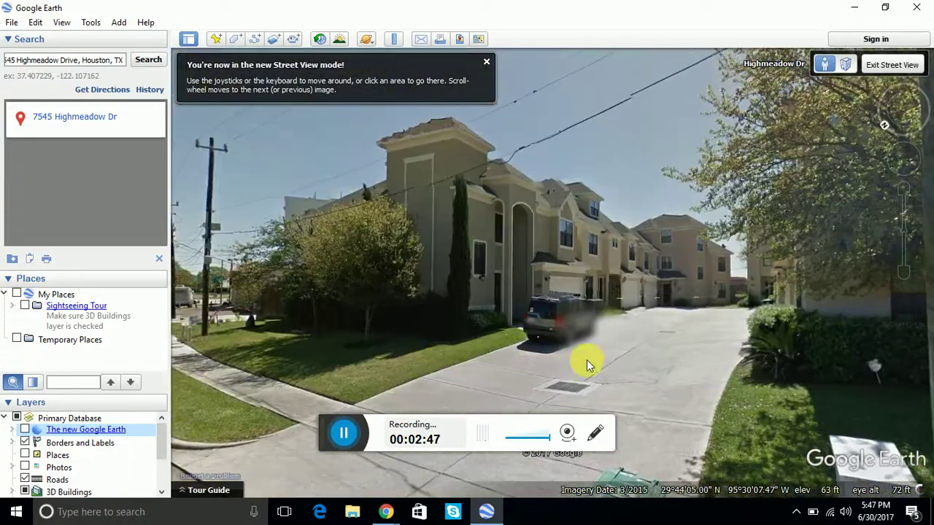
{"action": "left_click_drag", "start_coordinate": [589, 365], "coordinate": [431, 323]}
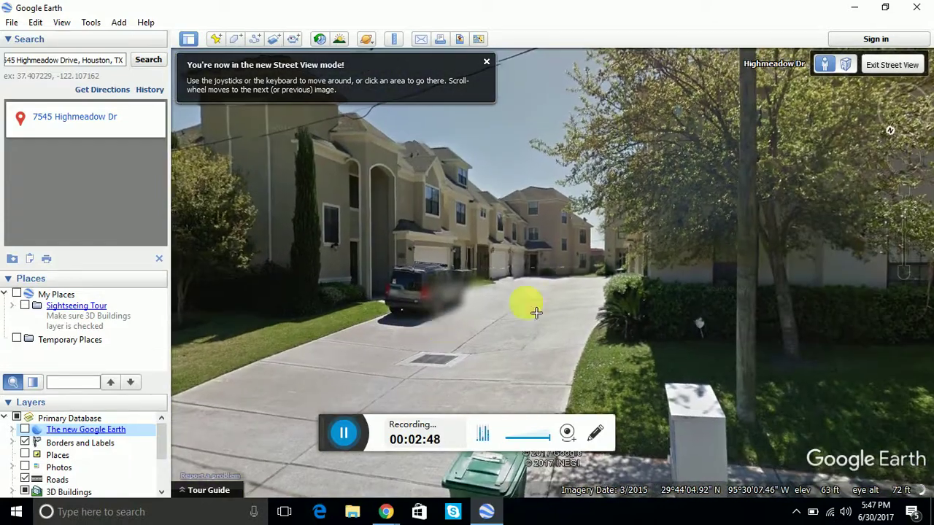
{"action": "left_click_drag", "start_coordinate": [527, 304], "coordinate": [673, 287]}
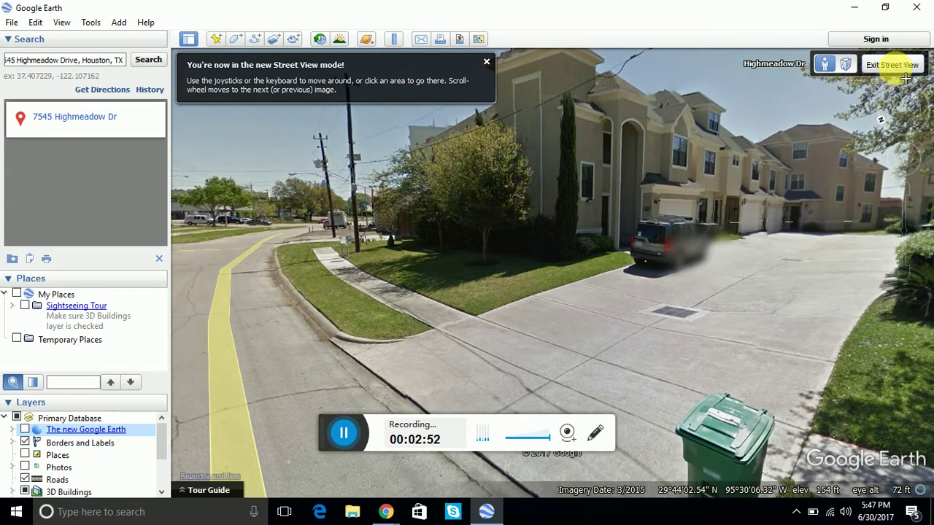
{"action": "left_click", "coordinate": [893, 65]}
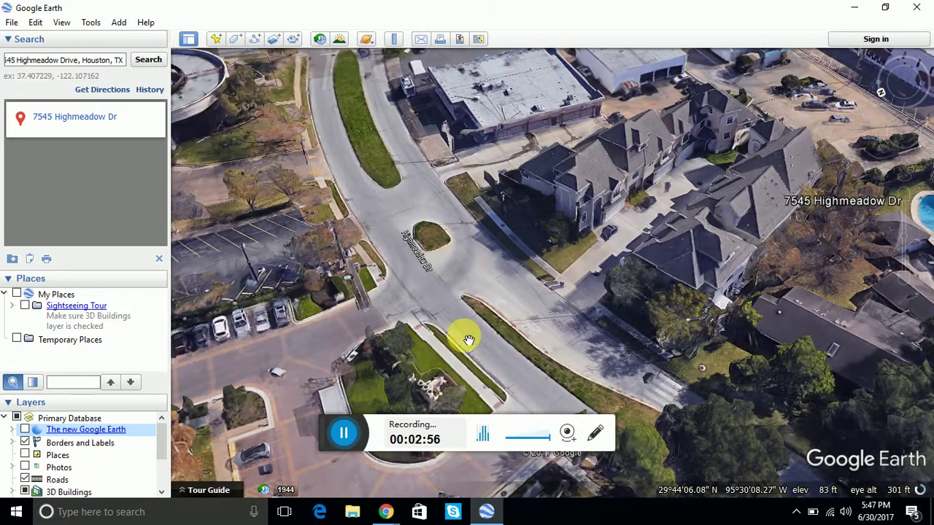
Zoom out and add a yellow pushpin placemark named 'Patient House' beside the address.
{"action": "left_click_drag", "start_coordinate": [520, 307], "coordinate": [404, 260]}
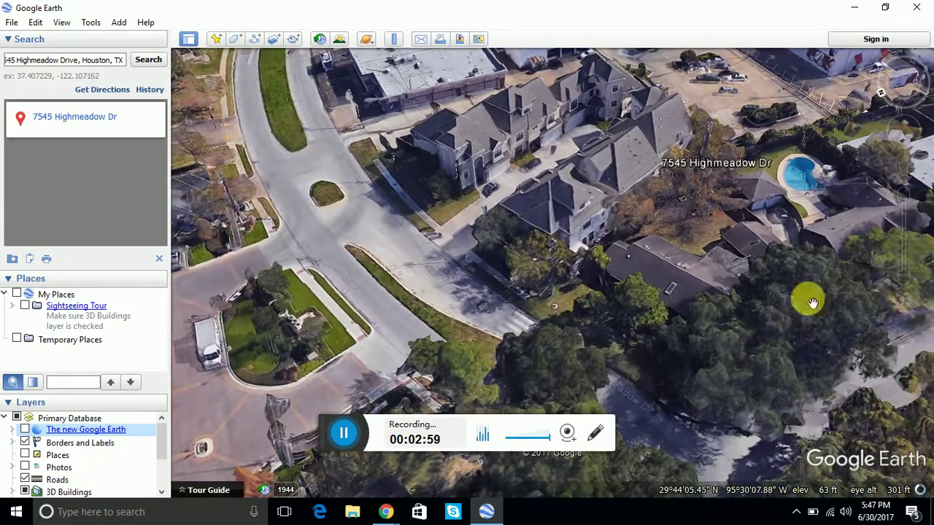
{"action": "left_click", "coordinate": [909, 283]}
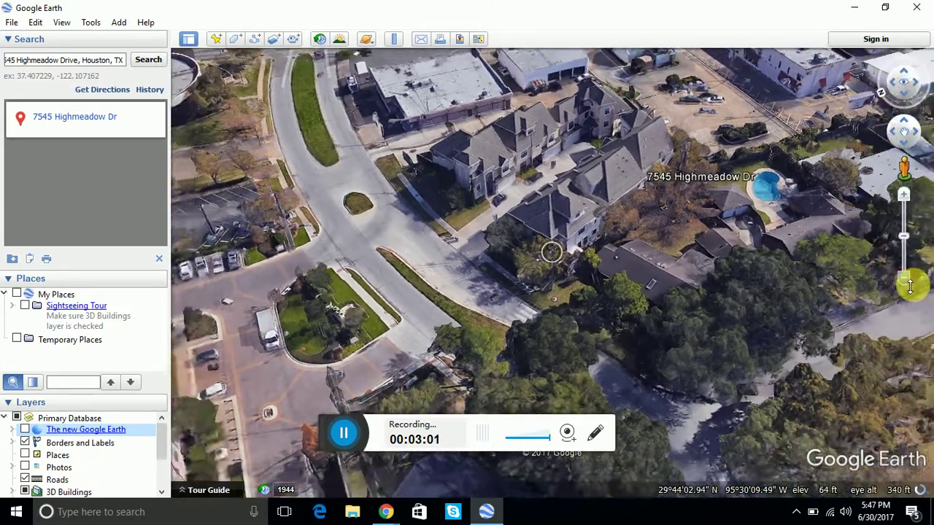
{"action": "left_click", "coordinate": [907, 281]}
{"action": "left_click", "coordinate": [907, 280]}
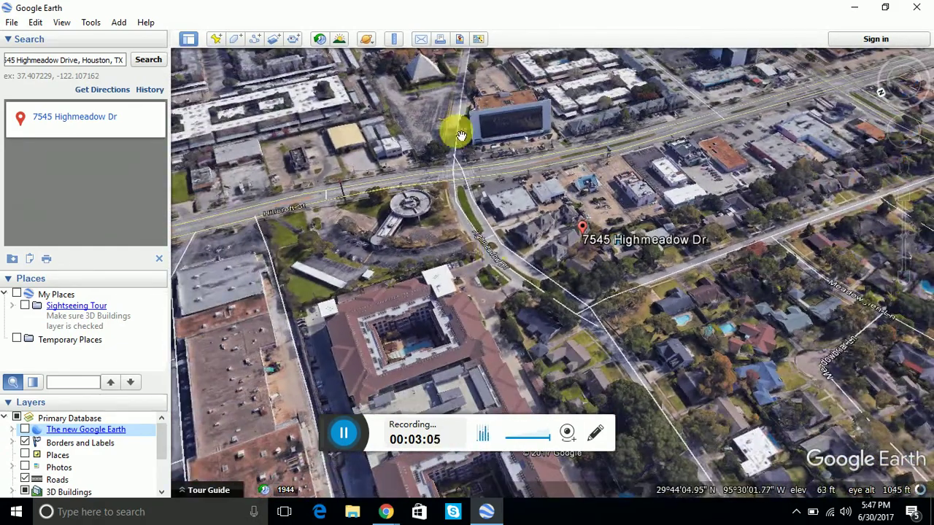
{"action": "left_click", "coordinate": [219, 42]}
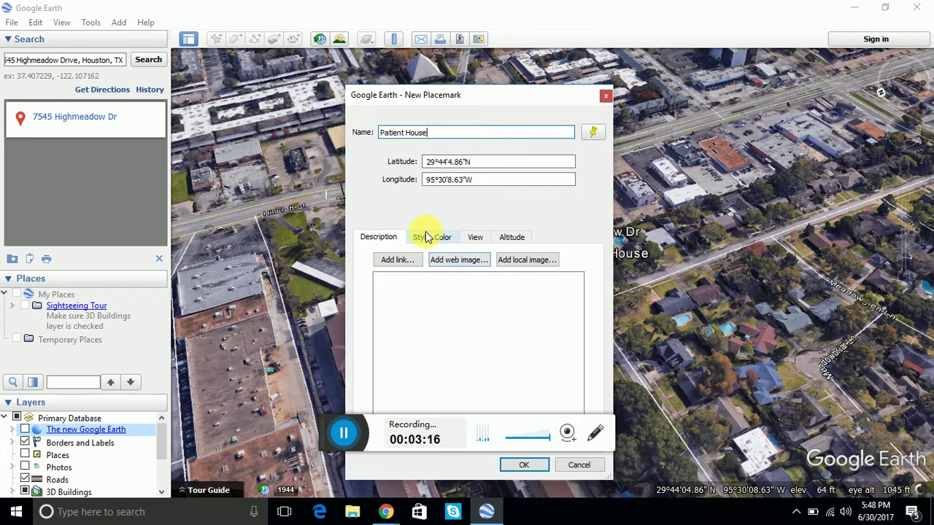
{"action": "left_click_drag", "start_coordinate": [522, 110], "coordinate": [587, 80]}
{"action": "left_click", "coordinate": [655, 107]}
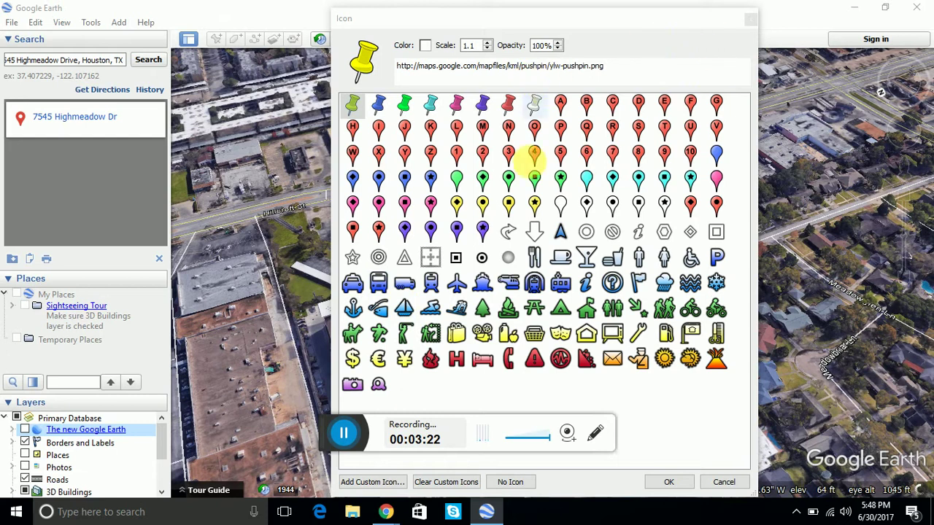
{"action": "left_click", "coordinate": [665, 483]}
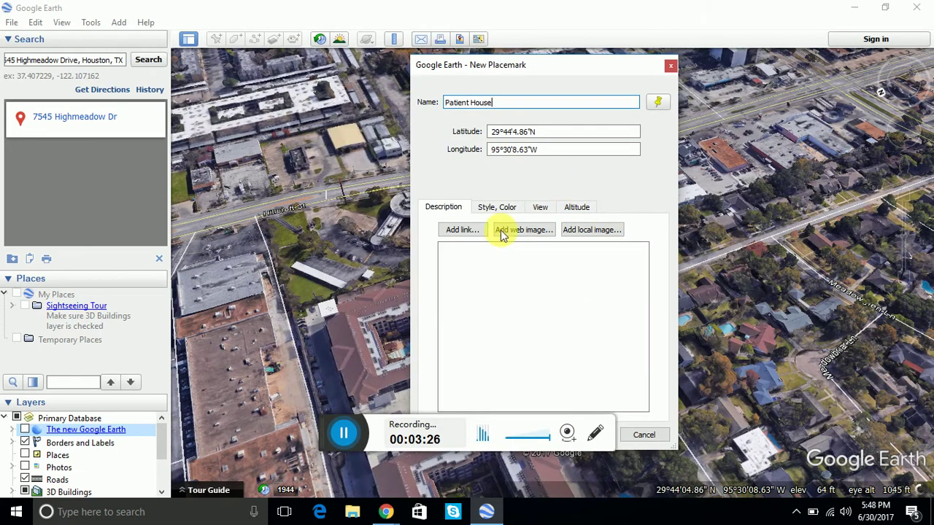
{"action": "left_click", "coordinate": [490, 292]}
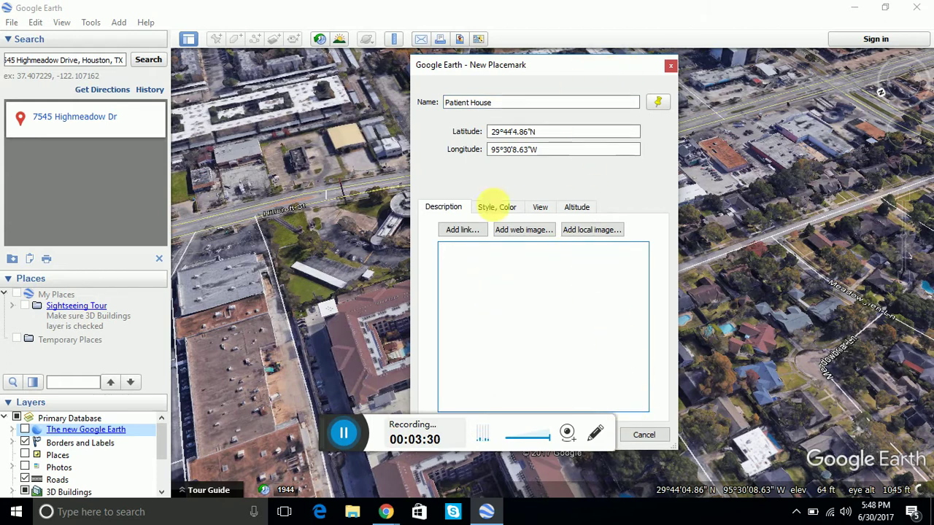
{"action": "left_click_drag", "start_coordinate": [338, 434], "coordinate": [631, 464]}
{"action": "left_click", "coordinate": [580, 435]}
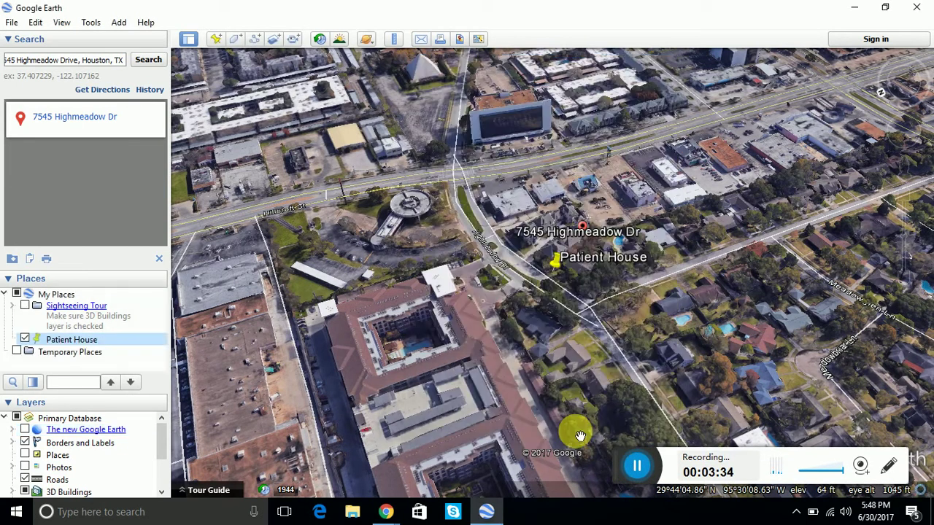
Delete the Patient House placemark.
{"action": "right_click", "coordinate": [568, 270]}
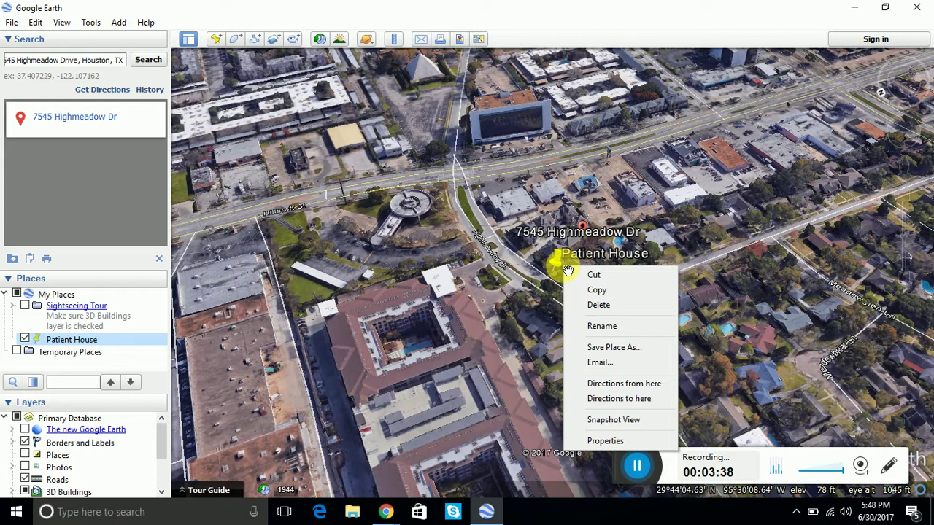
{"action": "left_click", "coordinate": [613, 305]}
{"action": "left_click", "coordinate": [491, 272]}
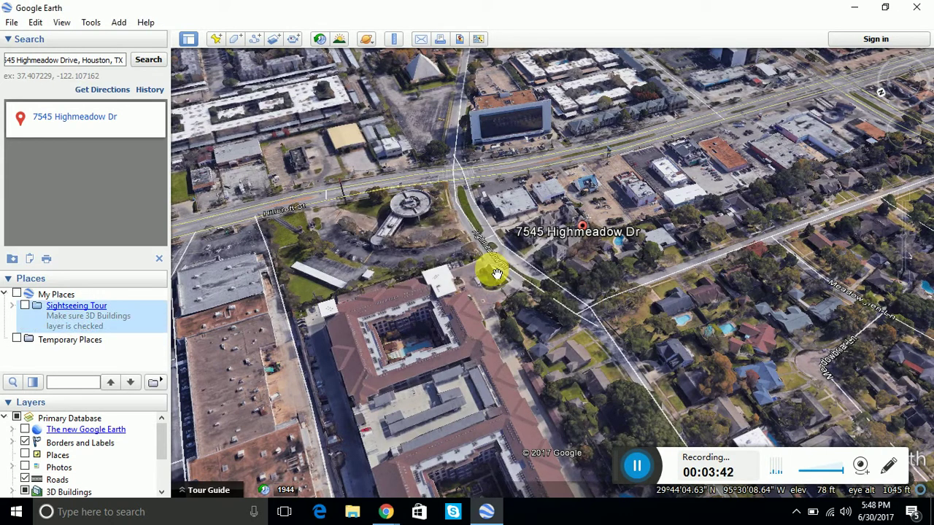
Save the search result to My Places and rename it 'Patient Address'.
{"action": "right_click", "coordinate": [95, 123]}
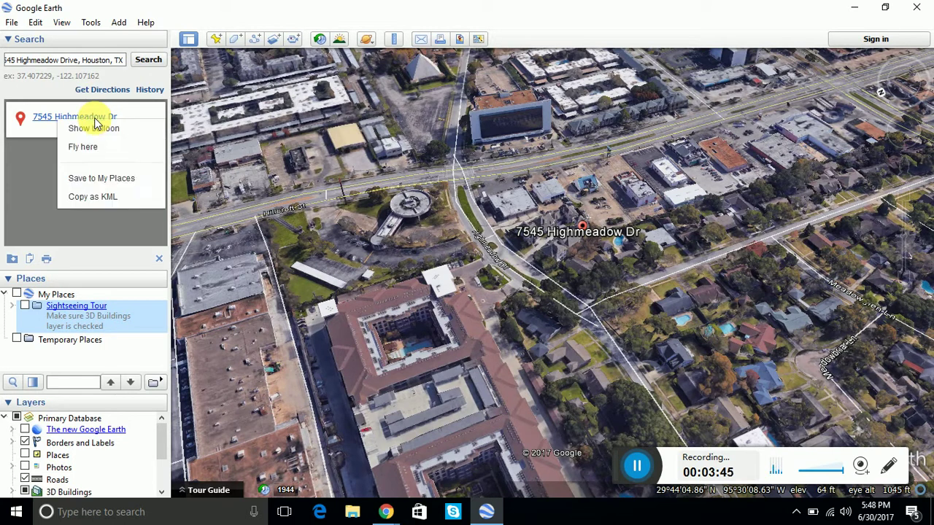
{"action": "left_click", "coordinate": [94, 180]}
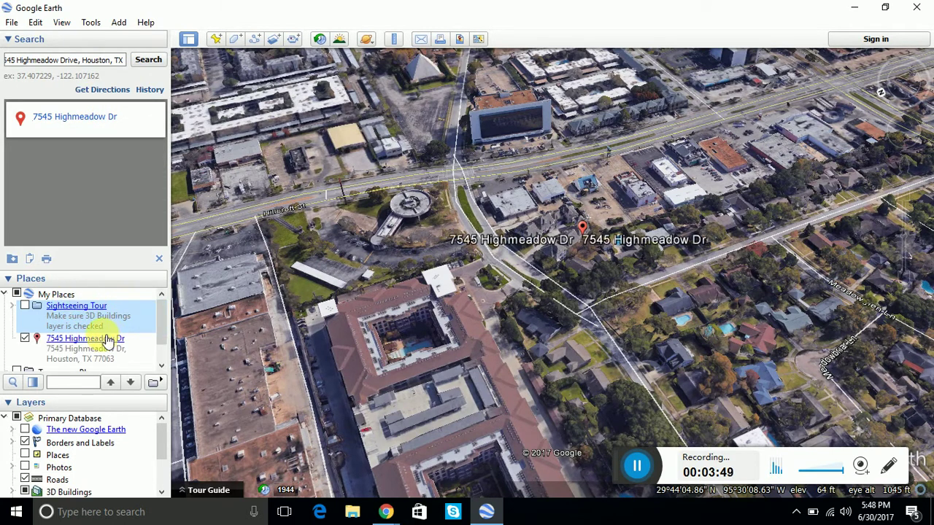
{"action": "right_click", "coordinate": [105, 343]}
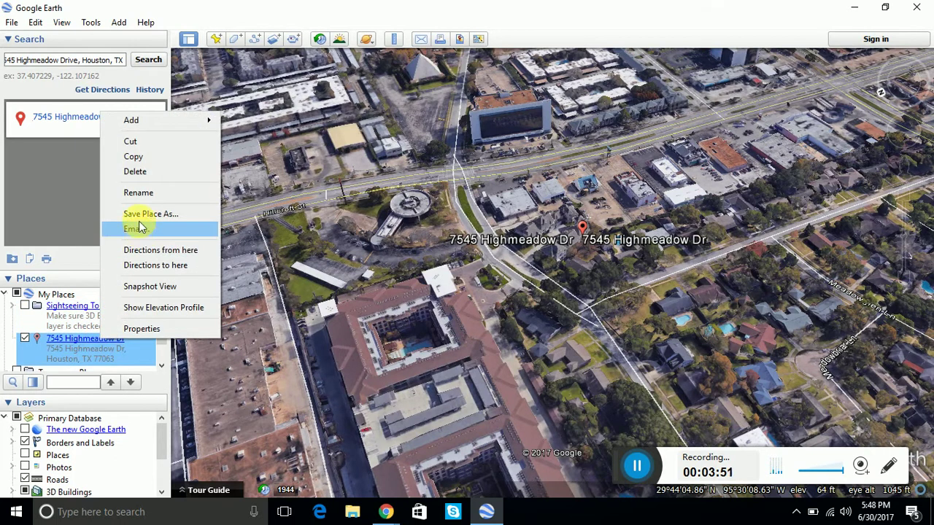
{"action": "left_click", "coordinate": [150, 194]}
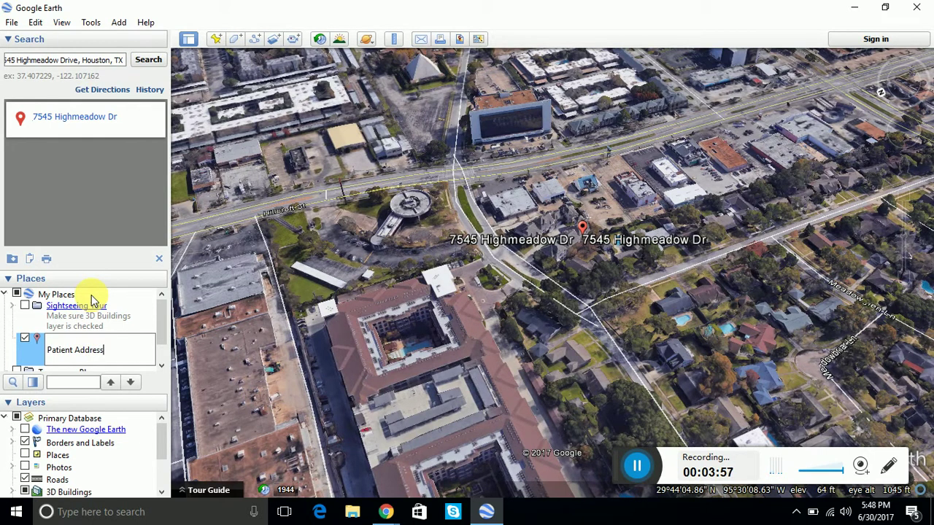
{"action": "left_click", "coordinate": [216, 329]}
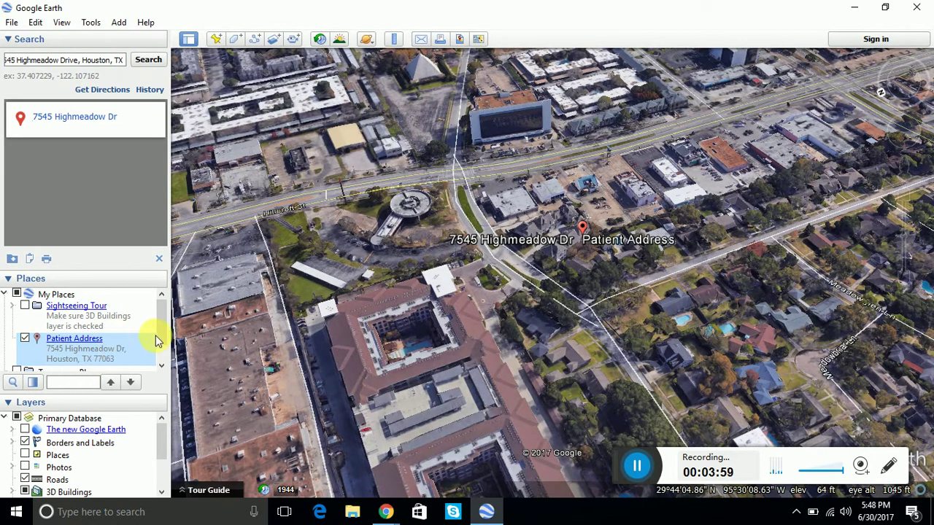
{"action": "scroll", "coordinate": [155, 343], "scroll_direction": "down", "scroll_amount": 1}
Create a folder named 'Test' inside Sightseeing Tour via Add > Folder.
{"action": "left_click", "coordinate": [61, 338]}
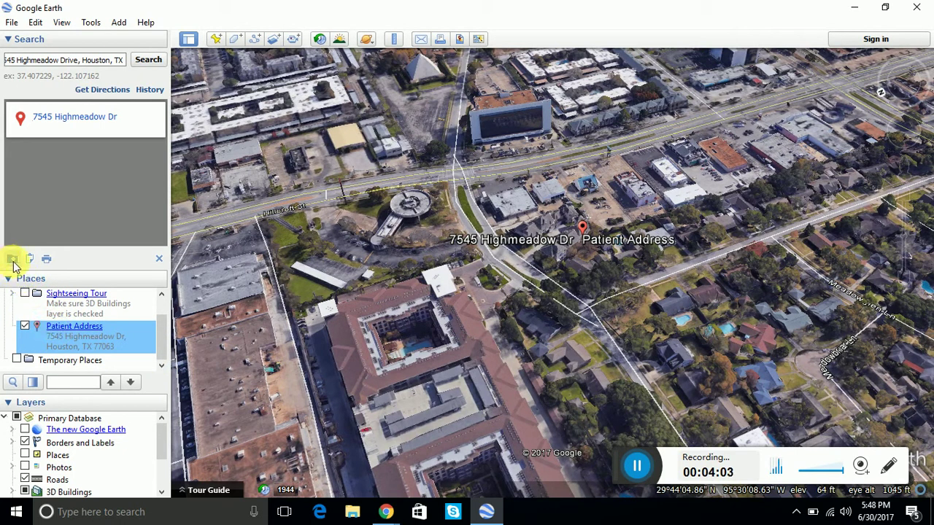
{"action": "right_click", "coordinate": [19, 309]}
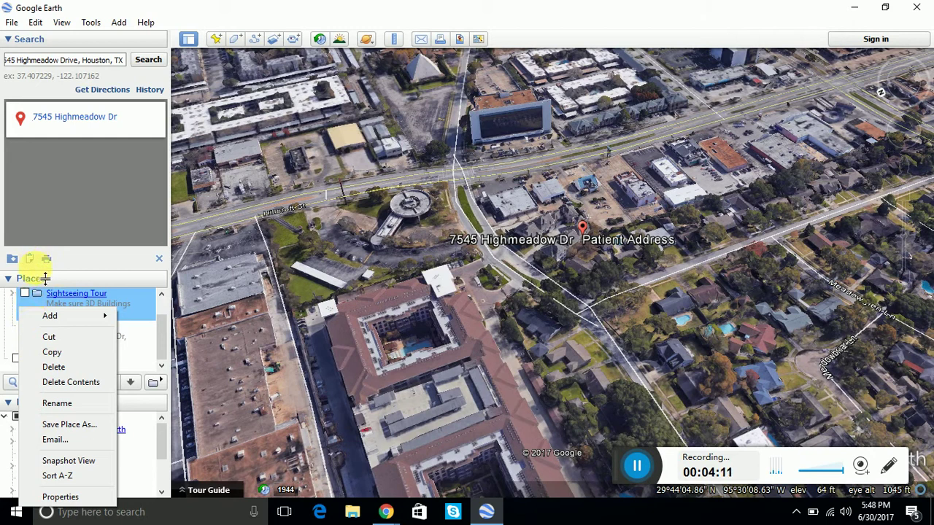
{"action": "left_click", "coordinate": [7, 348]}
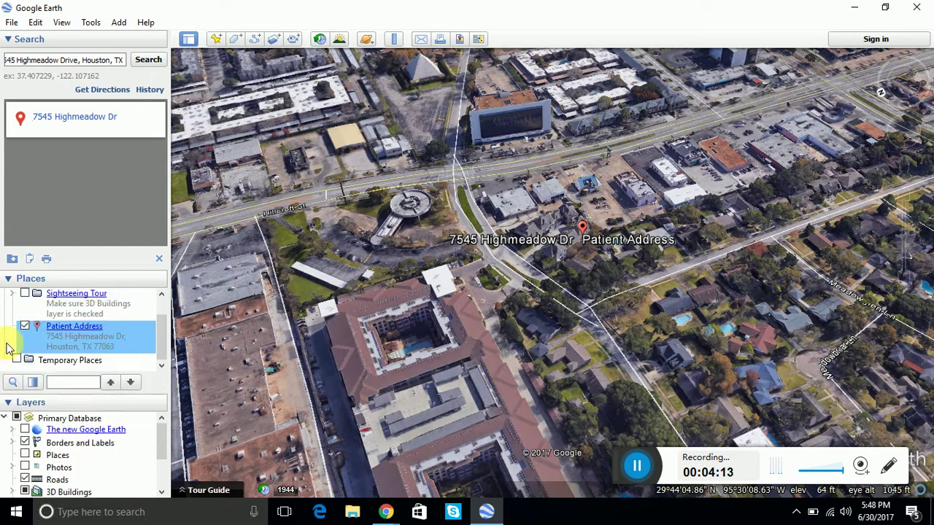
{"action": "right_click", "coordinate": [25, 305]}
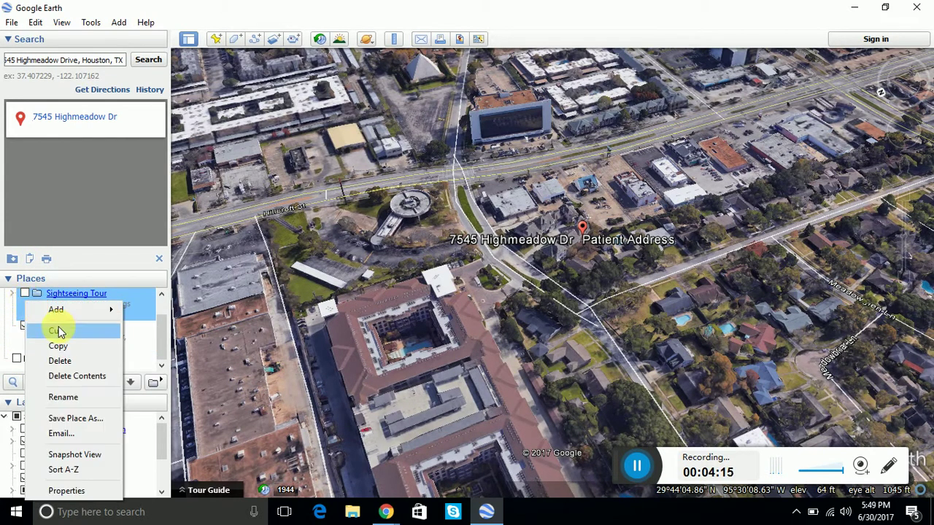
{"action": "mouse_move", "coordinate": [118, 311]}
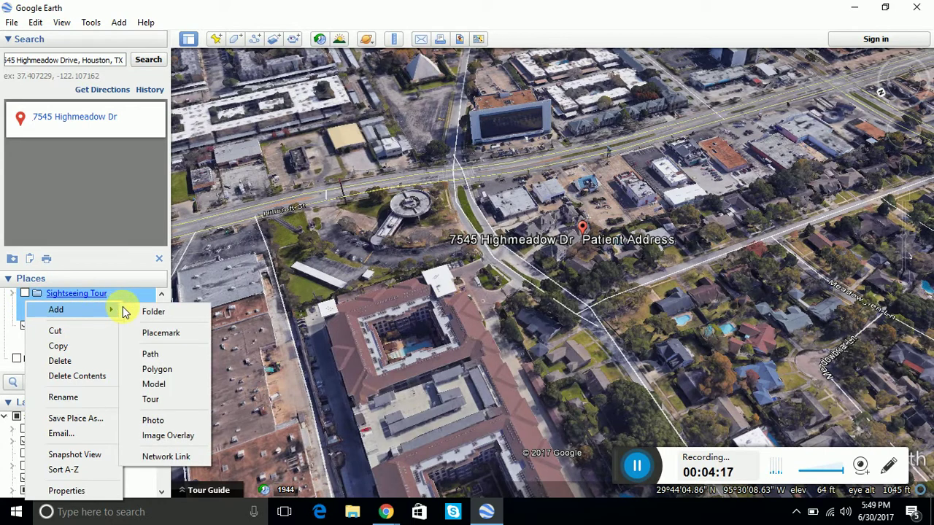
{"action": "left_click", "coordinate": [162, 314]}
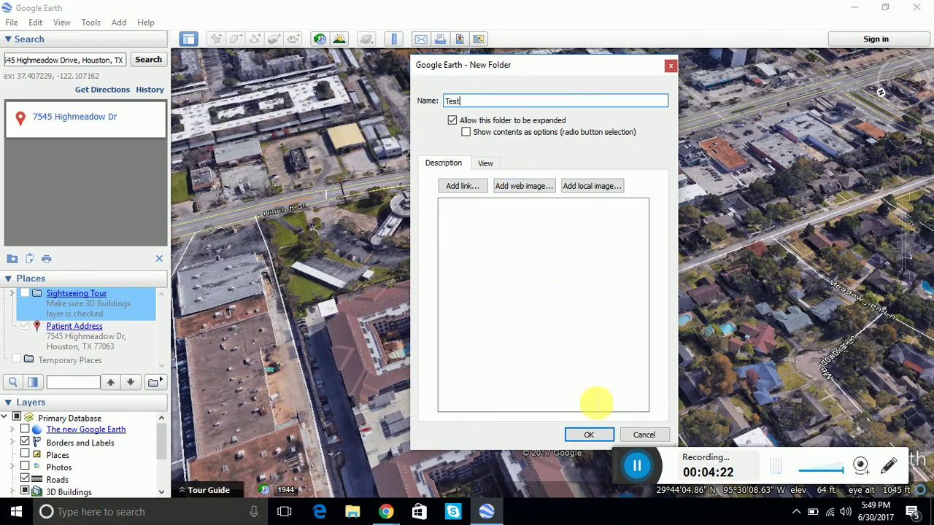
{"action": "left_click", "coordinate": [589, 436]}
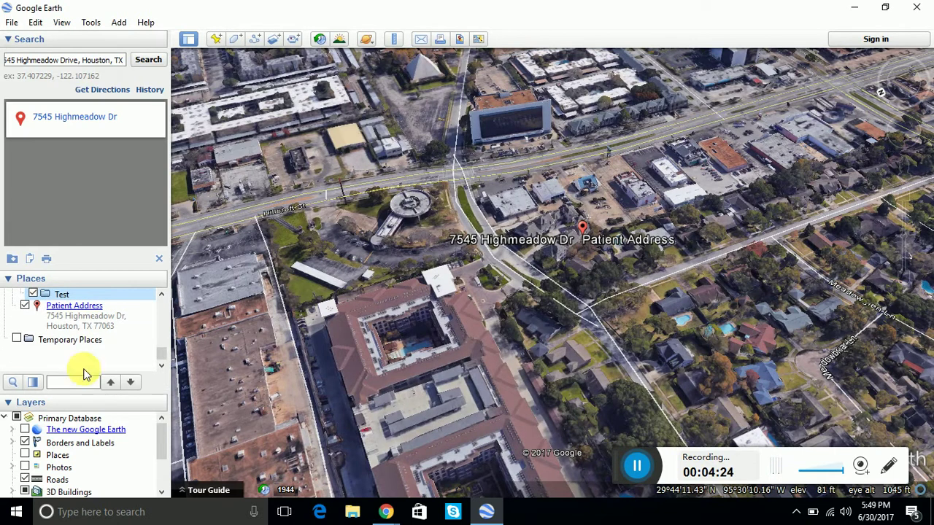
{"action": "scroll", "coordinate": [163, 305], "scroll_direction": "up", "scroll_amount": 5}
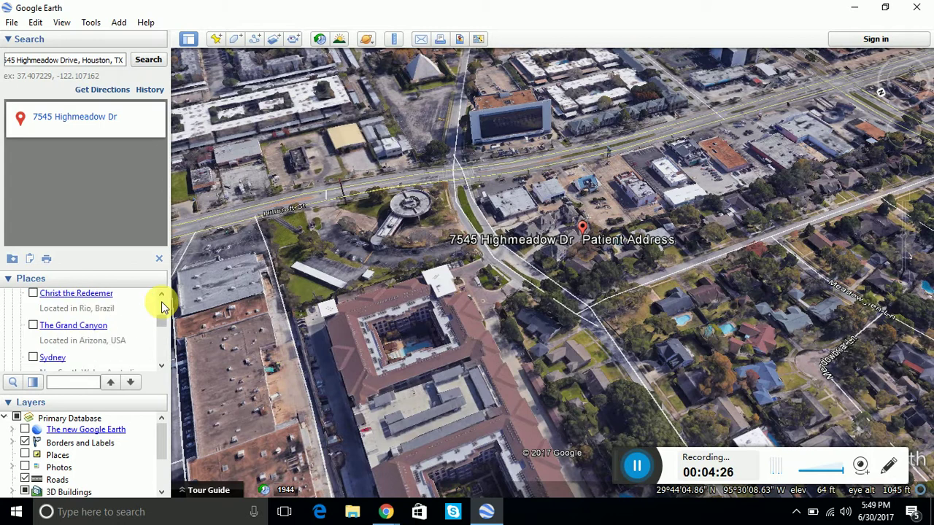
{"action": "left_click", "coordinate": [161, 367]}
{"action": "left_click", "coordinate": [161, 367]}
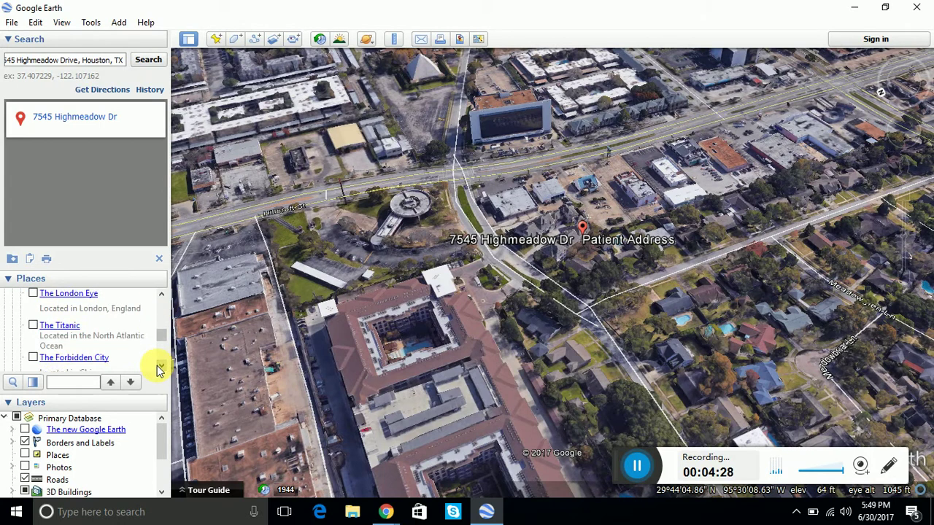
{"action": "left_click", "coordinate": [161, 296]}
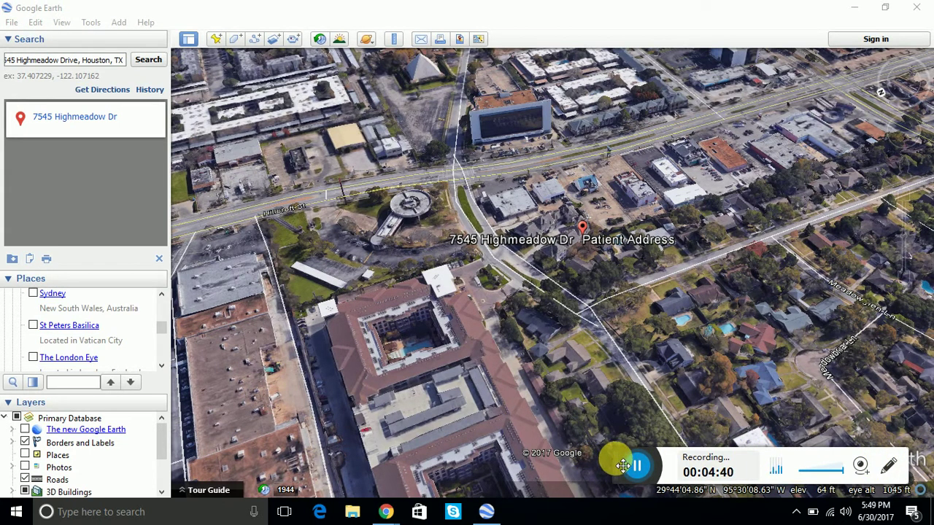
Zoom out from the Patient Address placemark to the surrounding streets.
{"action": "left_click_drag", "start_coordinate": [622, 466], "coordinate": [508, 521]}
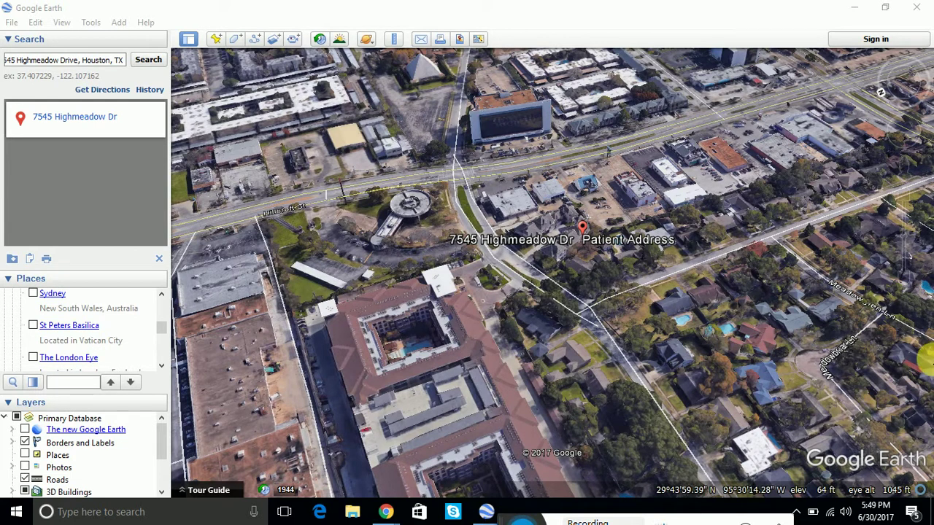
{"action": "left_click", "coordinate": [905, 283]}
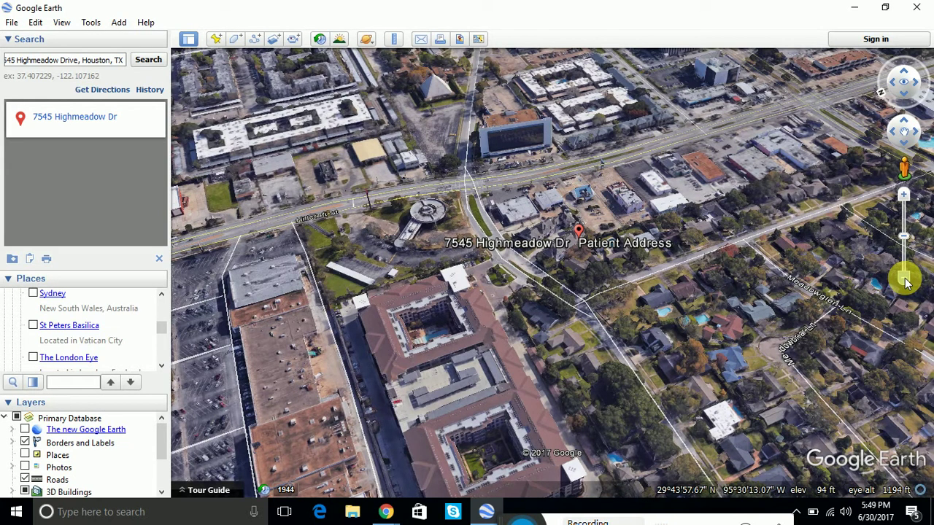
{"action": "left_click", "coordinate": [906, 283]}
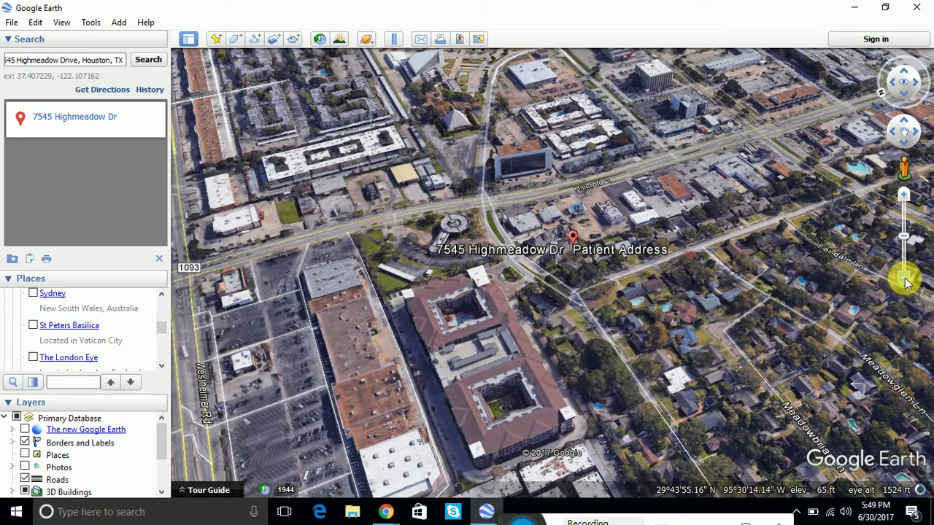
{"action": "left_click", "coordinate": [907, 284]}
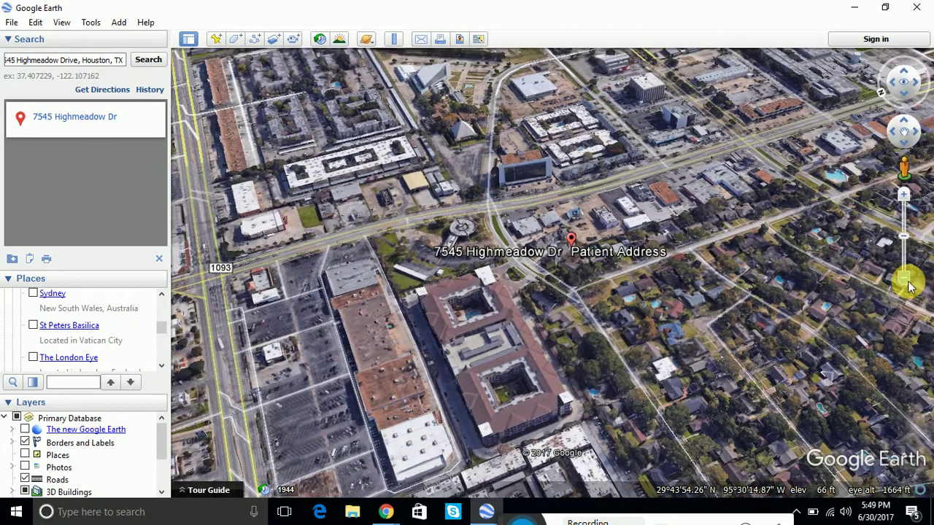
{"action": "left_click_drag", "start_coordinate": [908, 284], "coordinate": [911, 291]}
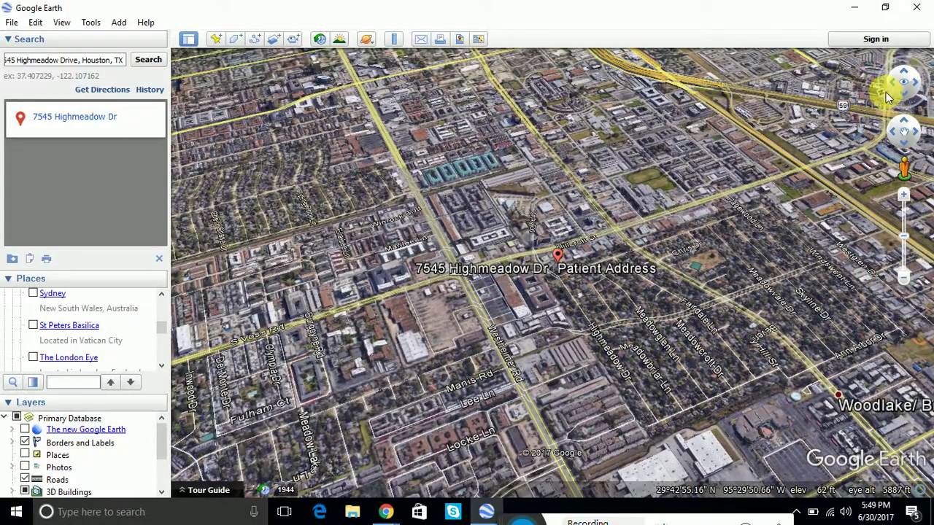
Rotate and nudge the view, then zoom out to show Bunker Hill and Piney Point Village.
{"action": "left_click_drag", "start_coordinate": [882, 91], "coordinate": [903, 65]}
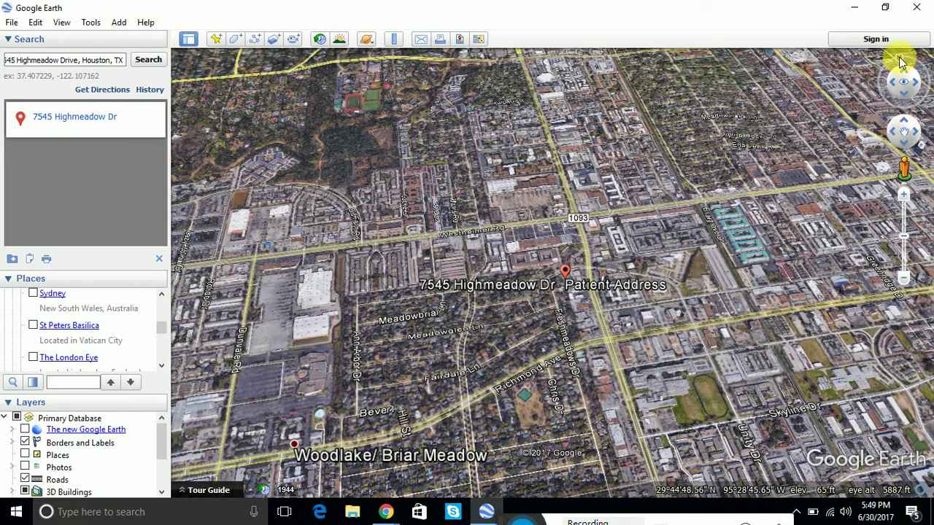
{"action": "left_click_drag", "start_coordinate": [900, 57], "coordinate": [901, 56]}
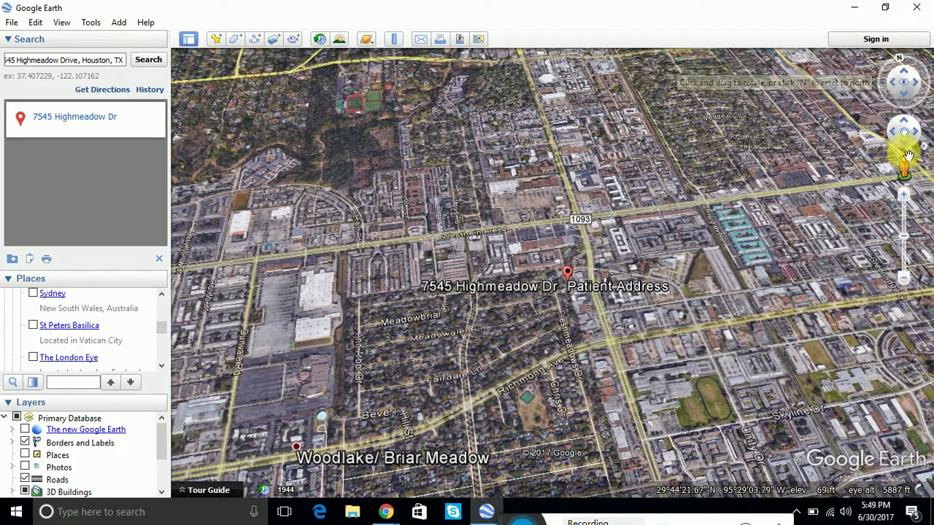
{"action": "left_click", "coordinate": [904, 145]}
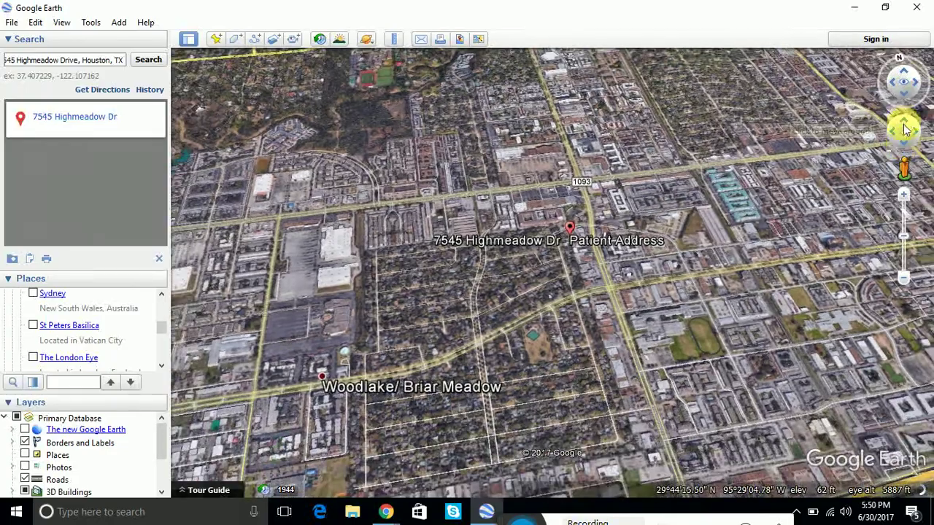
{"action": "left_click", "coordinate": [905, 122]}
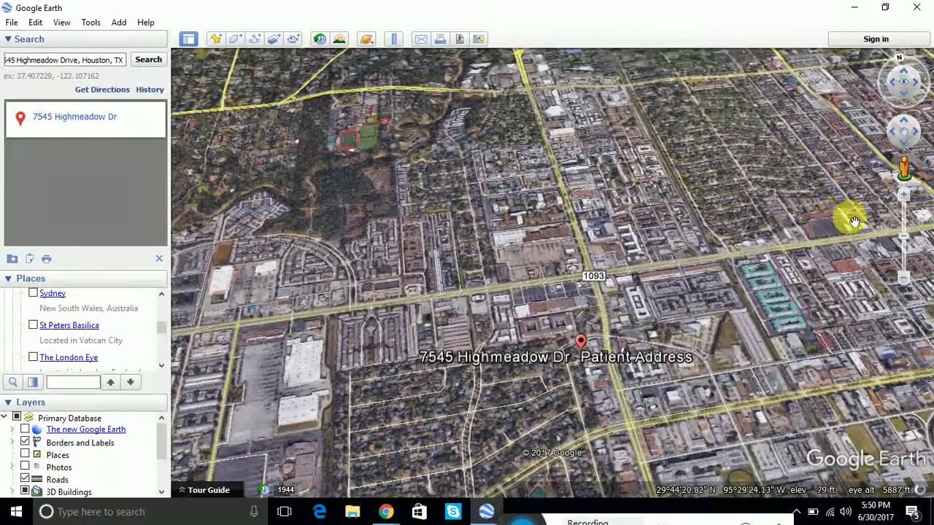
{"action": "left_click", "coordinate": [908, 289]}
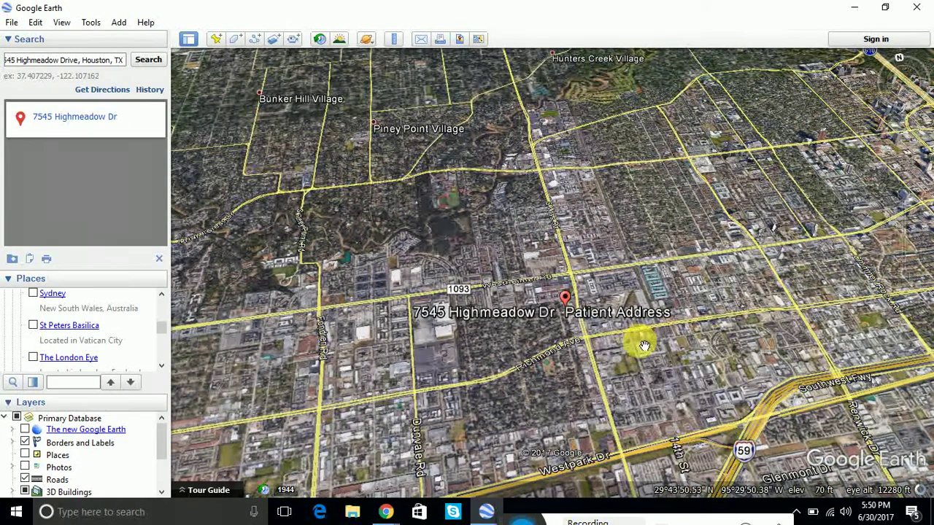
Zoom in close on the Patient Address placemark, recentring its block.
{"action": "left_click_drag", "start_coordinate": [645, 345], "coordinate": [640, 340]}
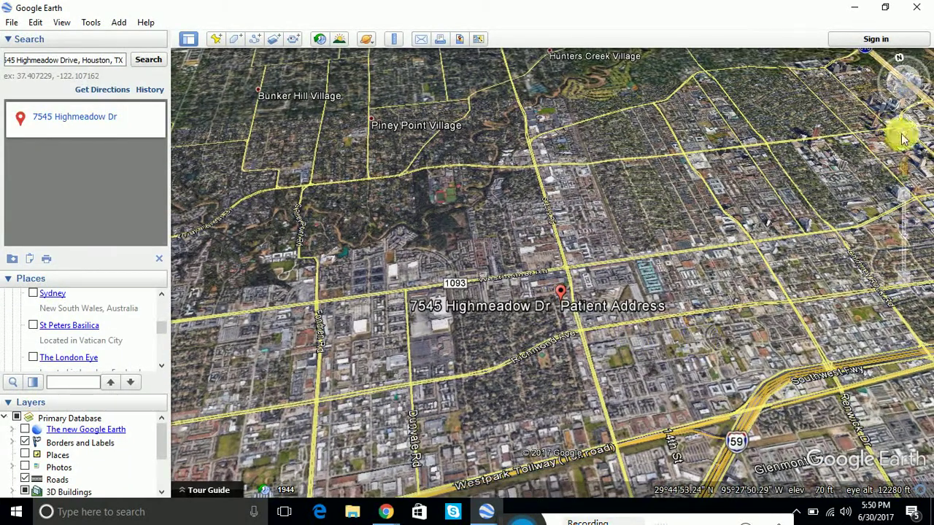
{"action": "left_click", "coordinate": [905, 204]}
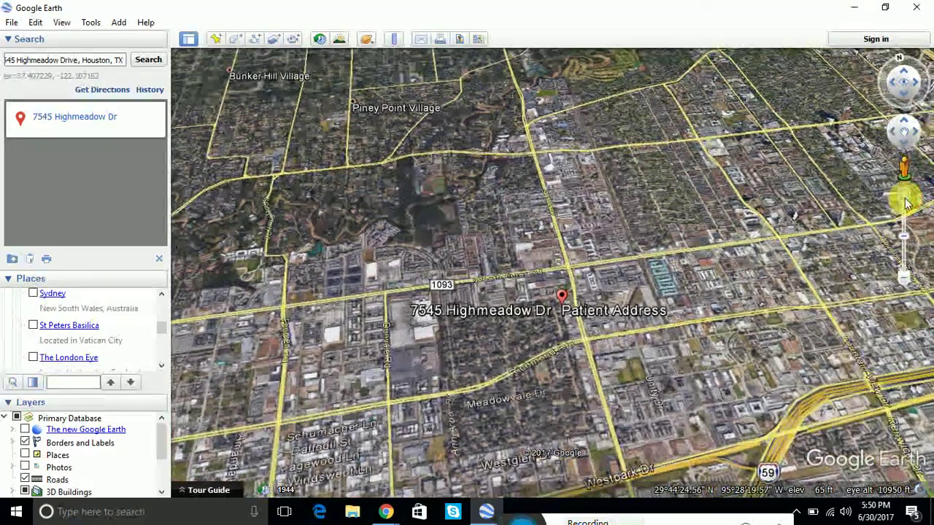
{"action": "left_click", "coordinate": [905, 203]}
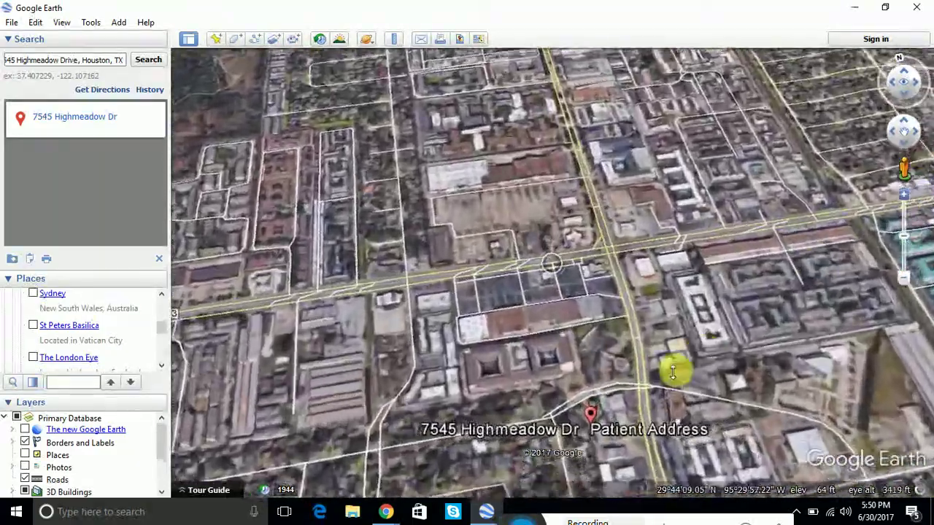
{"action": "left_click_drag", "start_coordinate": [659, 302], "coordinate": [618, 115]}
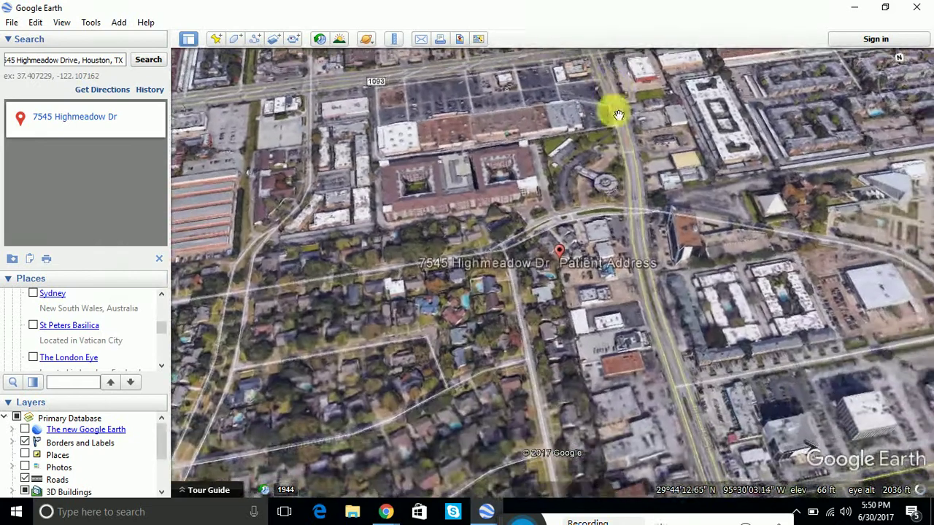
{"action": "left_click", "coordinate": [904, 204]}
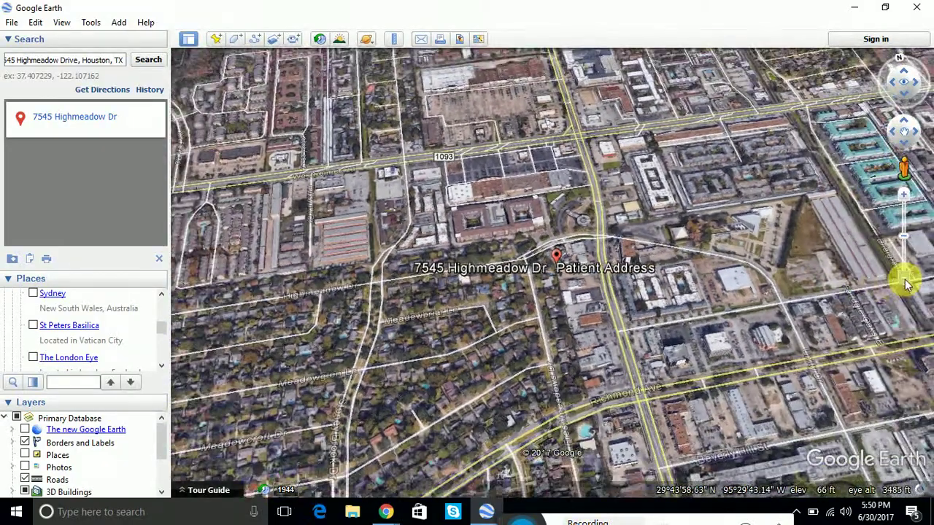
Zoom back out from the placemark to show the surrounding district.
{"action": "left_click", "coordinate": [905, 279]}
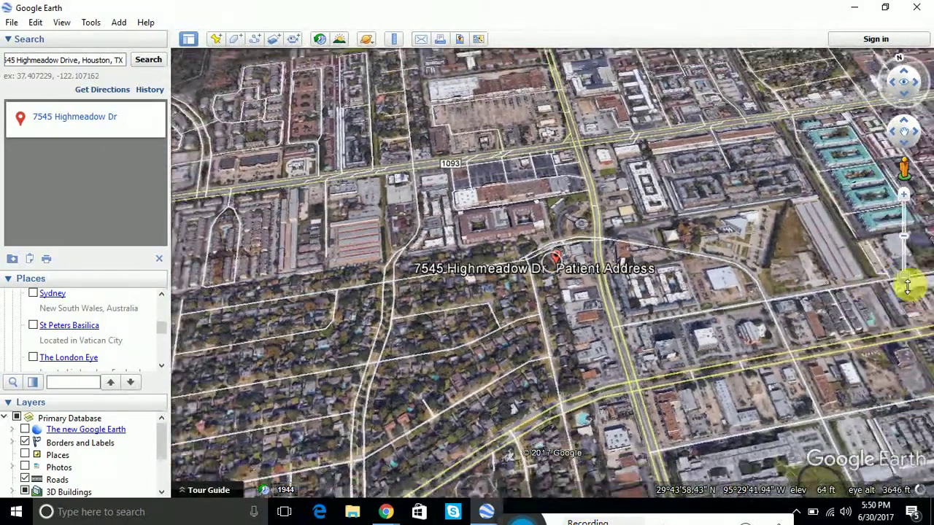
{"action": "left_click", "coordinate": [905, 279]}
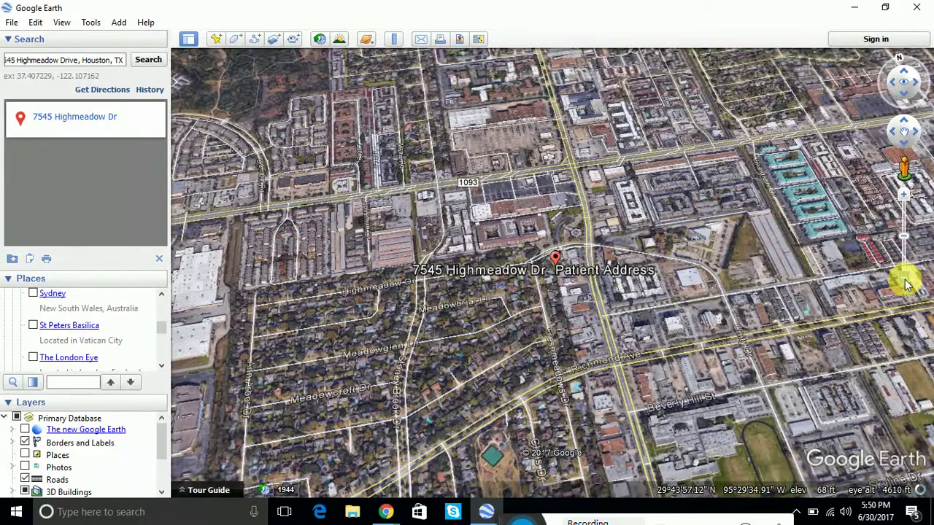
{"action": "left_click", "coordinate": [905, 280]}
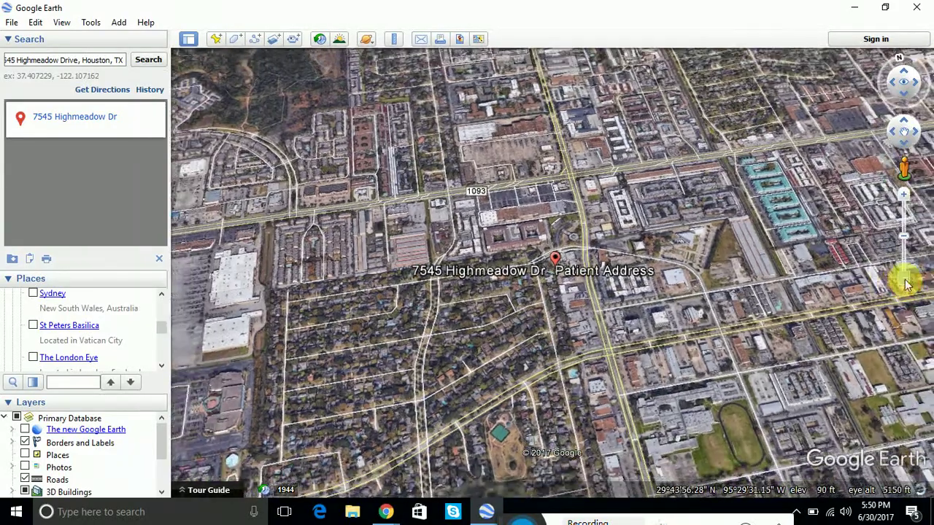
{"action": "left_click", "coordinate": [905, 280]}
{"action": "left_click", "coordinate": [905, 283]}
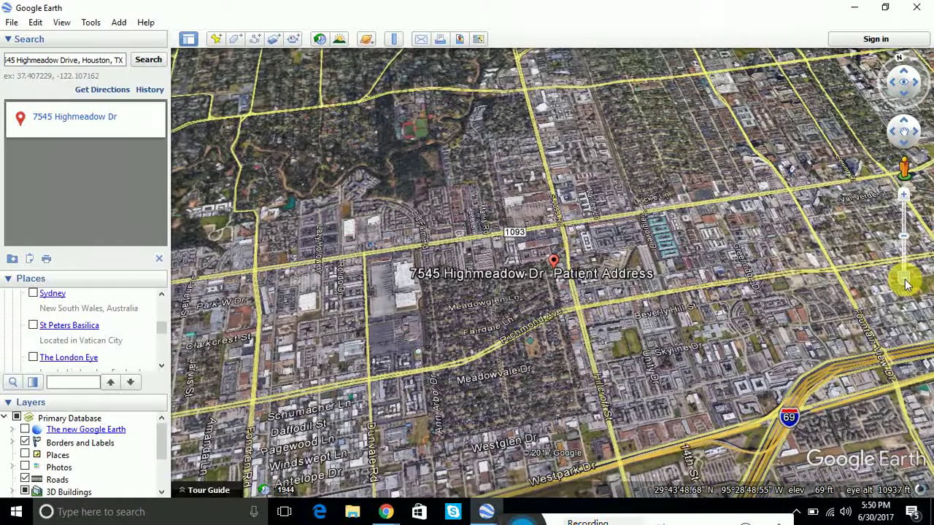
{"action": "left_click", "coordinate": [905, 283]}
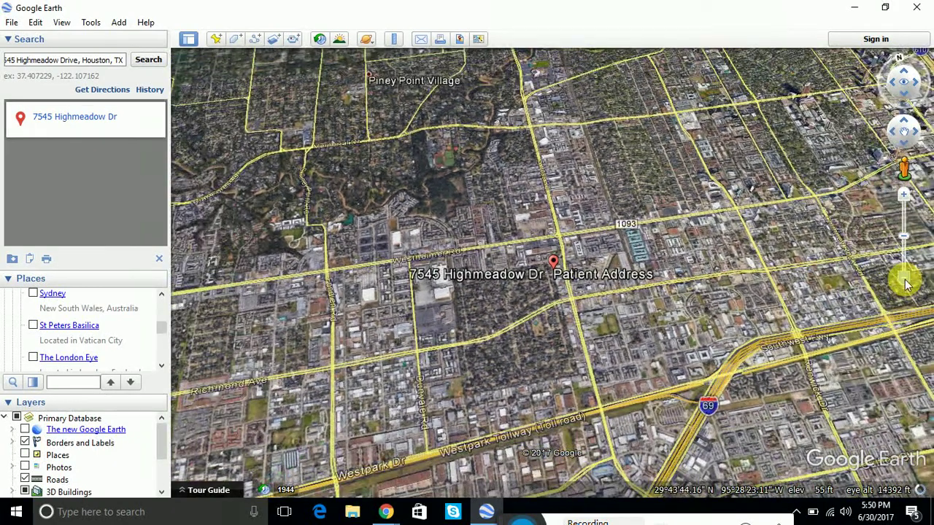
{"action": "left_click", "coordinate": [903, 200]}
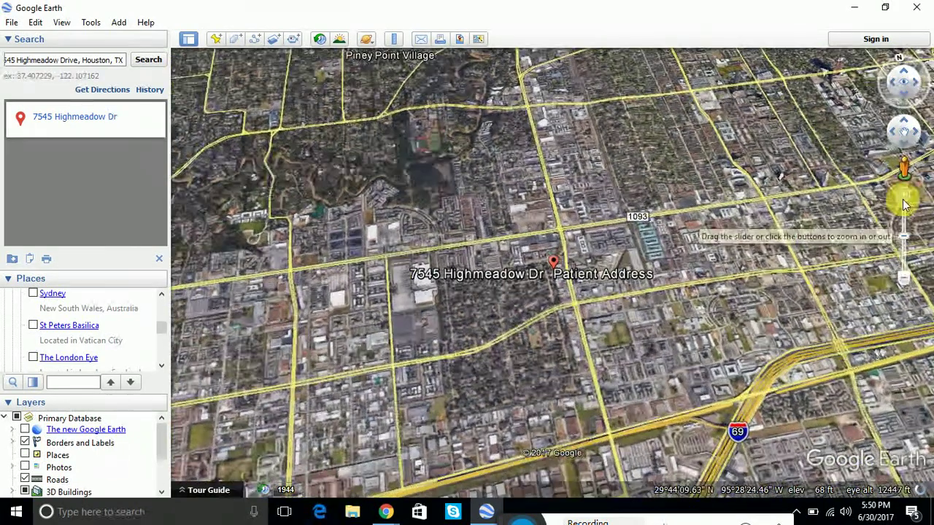
{"action": "left_click", "coordinate": [903, 199]}
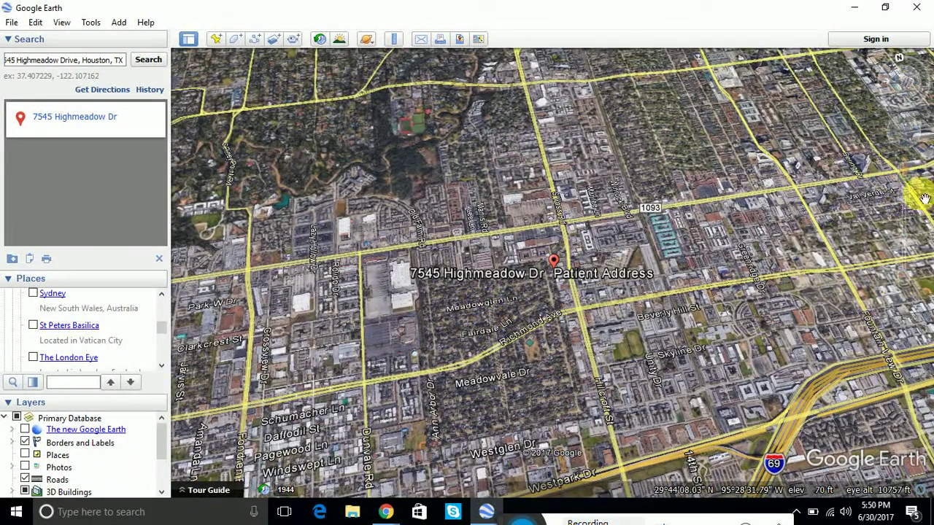
{"action": "left_click", "coordinate": [905, 285]}
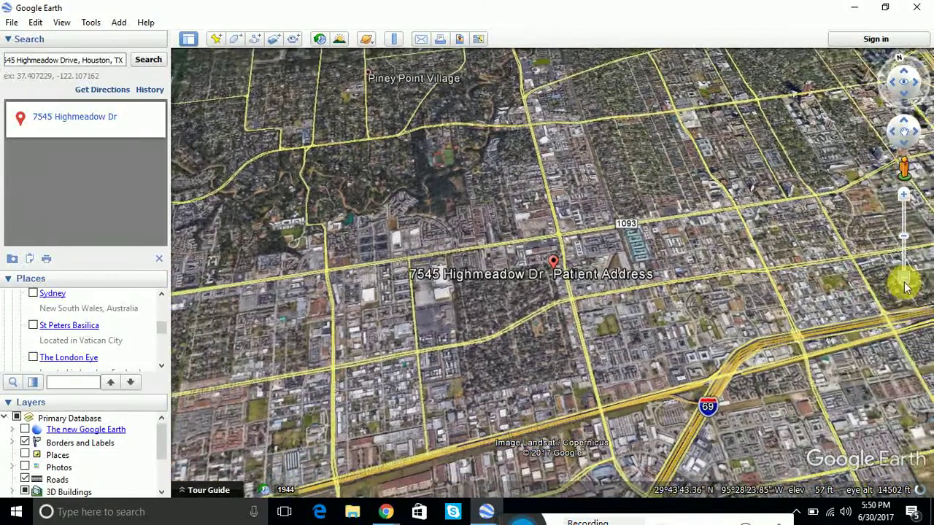
{"action": "left_click", "coordinate": [905, 286]}
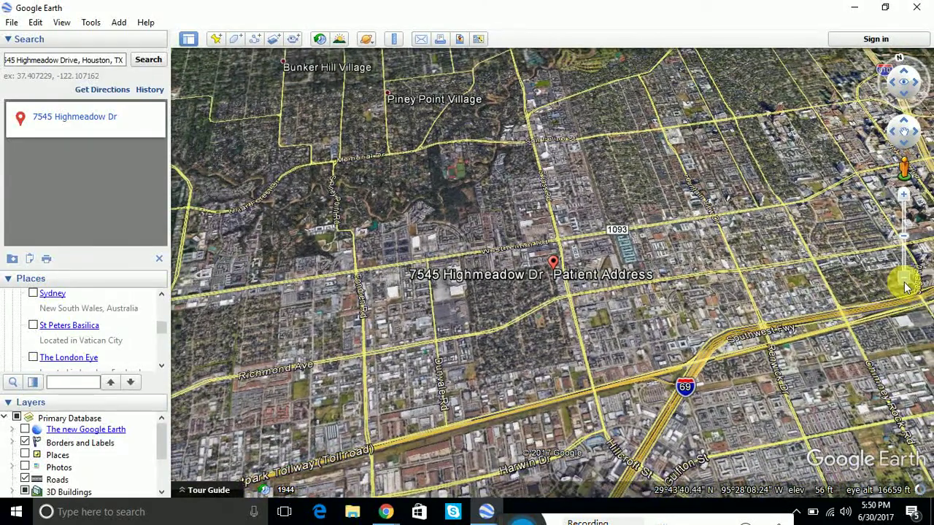
Turn the map north-up and settle on a wide view reaching Piney Point Village and Southwest Fwy.
{"action": "left_click", "coordinate": [908, 62]}
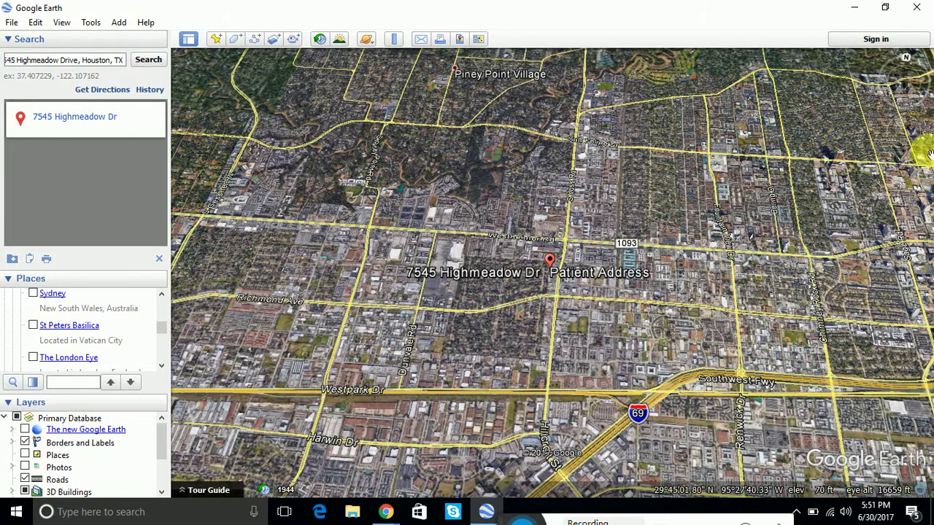
{"action": "mouse_move", "coordinate": [897, 223]}
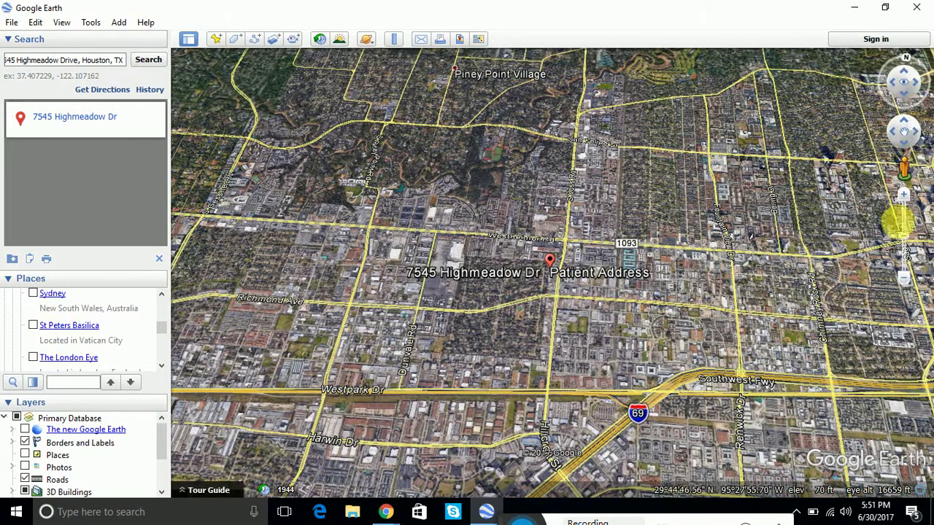
{"action": "left_click", "coordinate": [906, 203]}
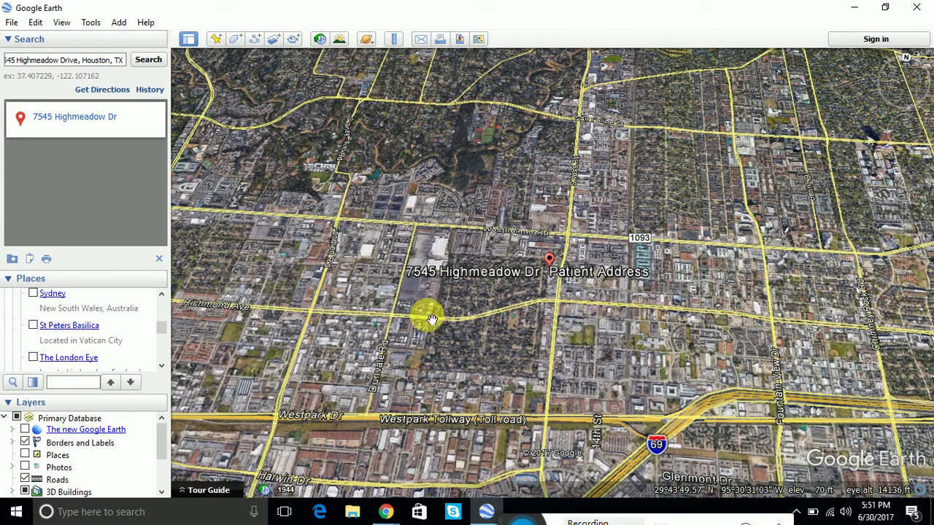
{"action": "mouse_move", "coordinate": [925, 228]}
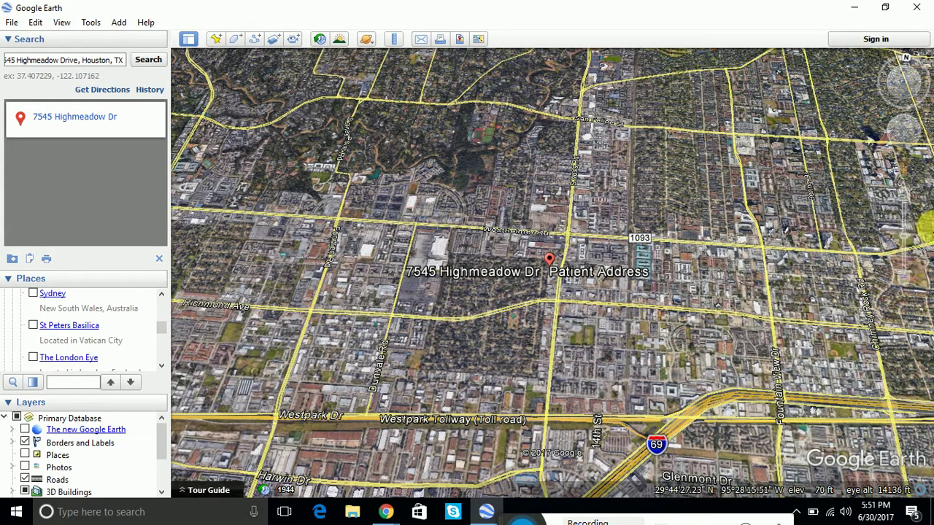
{"action": "left_click", "coordinate": [910, 282]}
{"action": "left_click", "coordinate": [909, 287]}
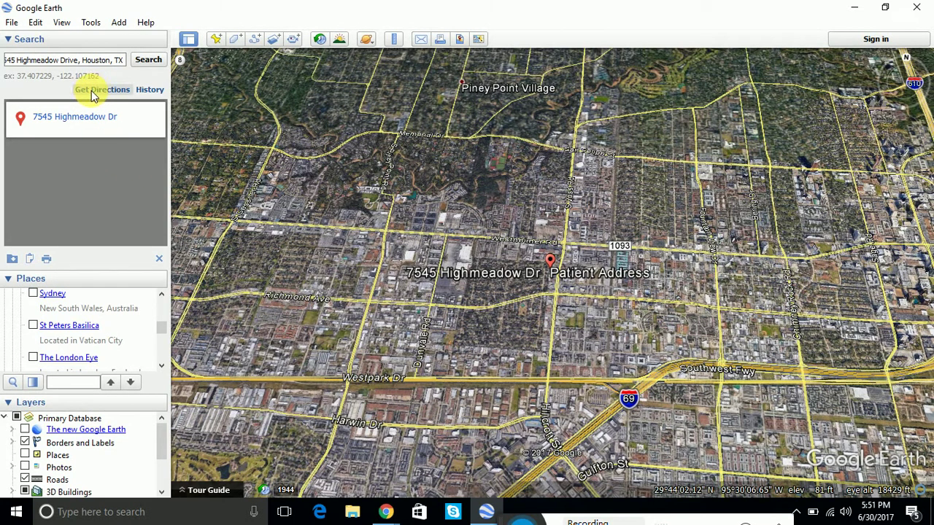
{"action": "right_click", "coordinate": [76, 119]}
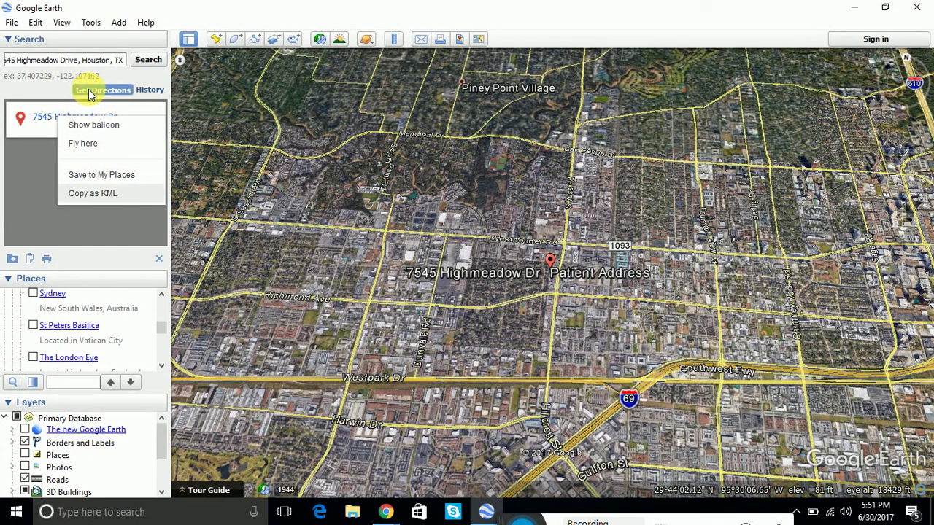
{"action": "left_click", "coordinate": [89, 91]}
{"action": "left_click", "coordinate": [91, 90]}
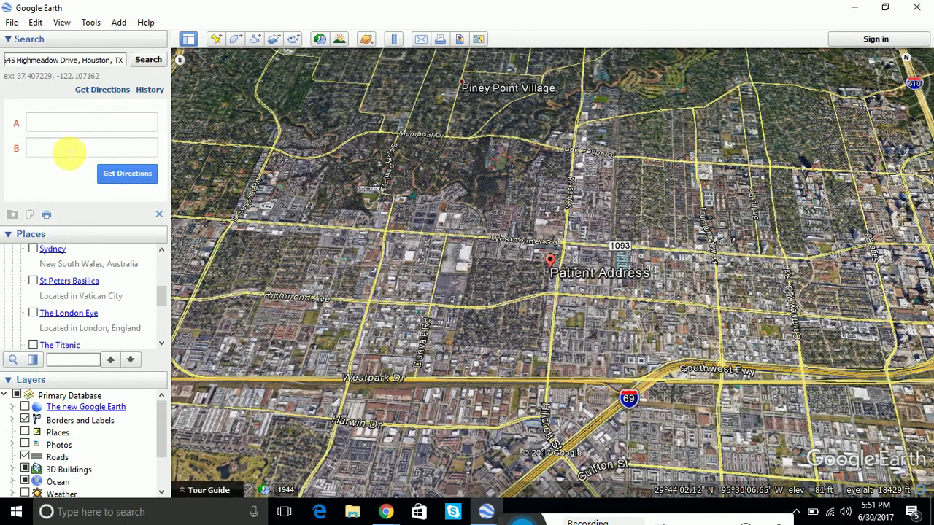
{"action": "left_click", "coordinate": [62, 62]}
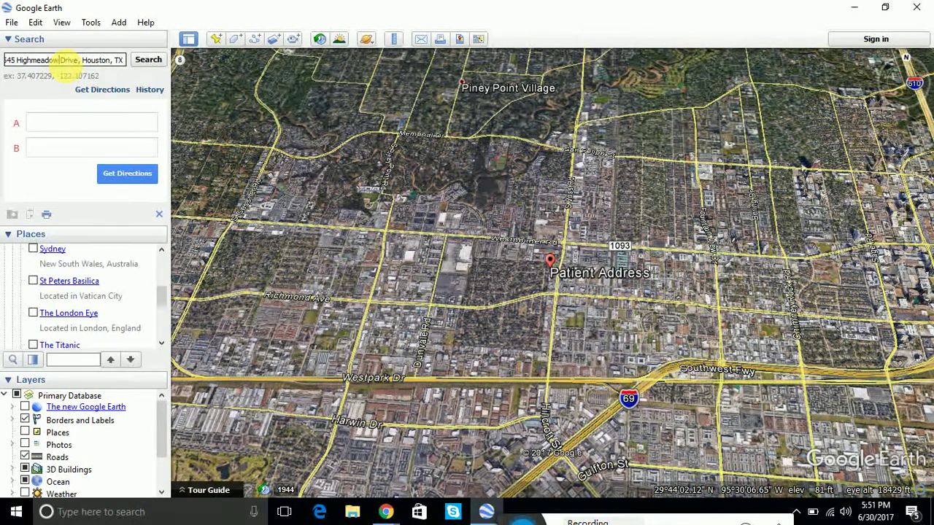
{"action": "key", "text": "ctrl+a"}
{"action": "right_click", "coordinate": [62, 63]}
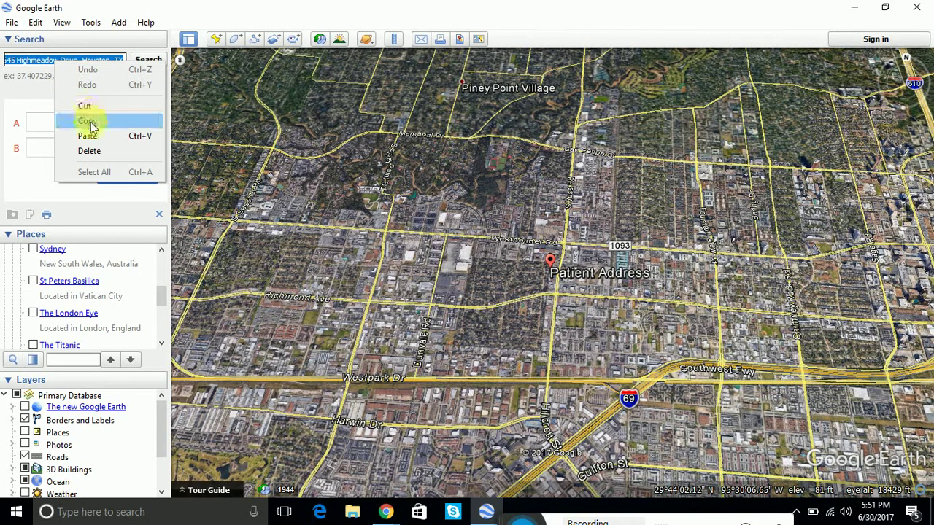
{"action": "left_click", "coordinate": [37, 127]}
{"action": "left_click", "coordinate": [39, 128]}
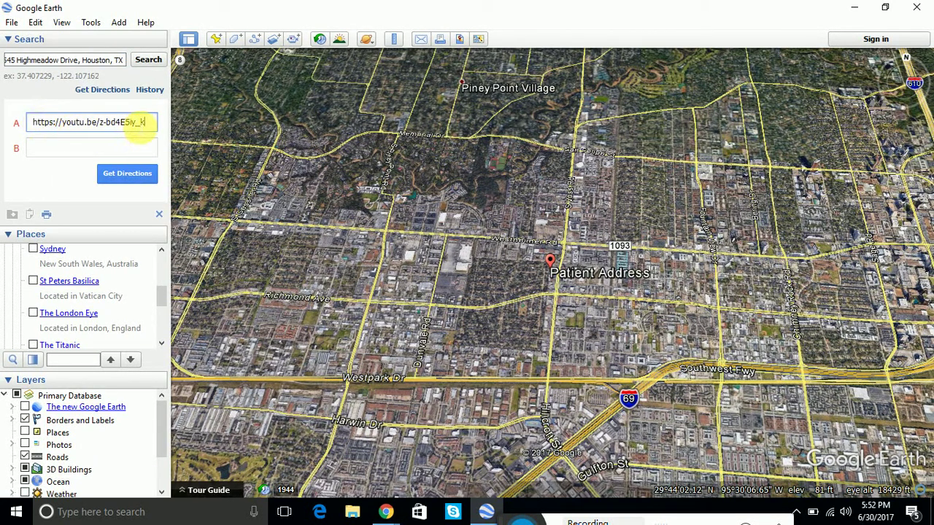
{"action": "left_click_drag", "start_coordinate": [157, 125], "coordinate": [16, 129]}
{"action": "key", "text": "BackSpace"}
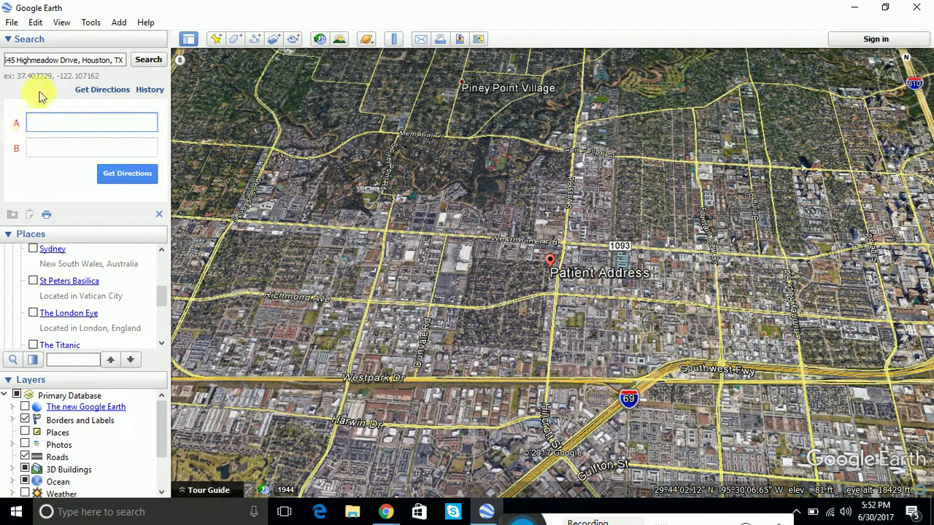
{"action": "left_click_drag", "start_coordinate": [73, 60], "coordinate": [149, 60]}
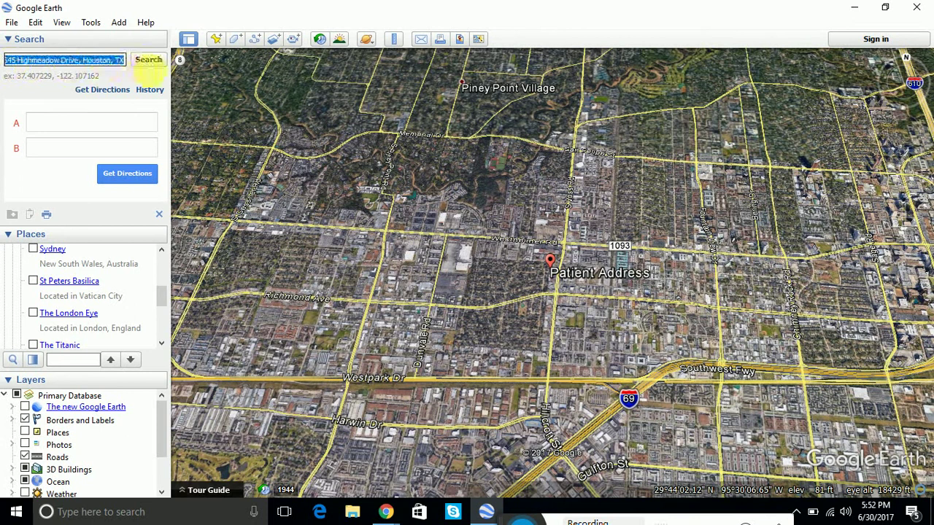
{"action": "right_click", "coordinate": [62, 59]}
{"action": "left_click", "coordinate": [77, 114]}
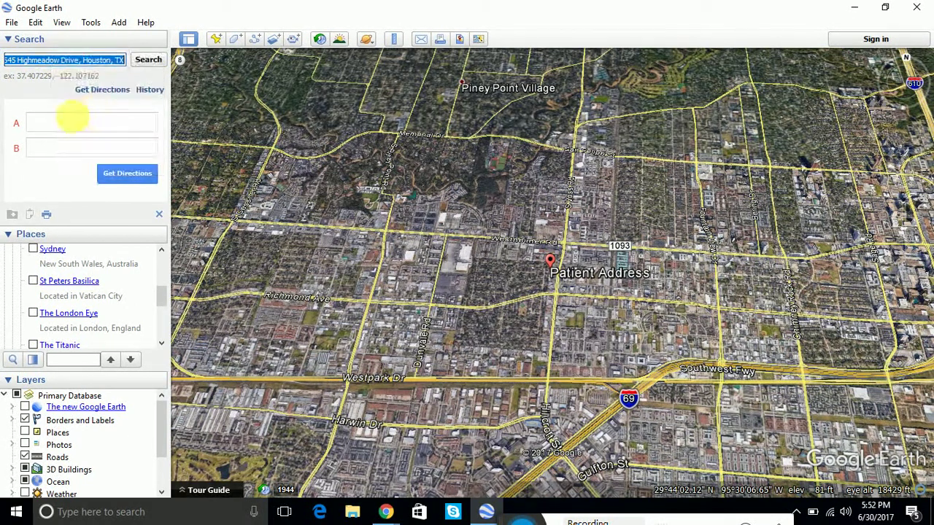
{"action": "left_click", "coordinate": [73, 124]}
{"action": "left_click", "coordinate": [89, 150]}
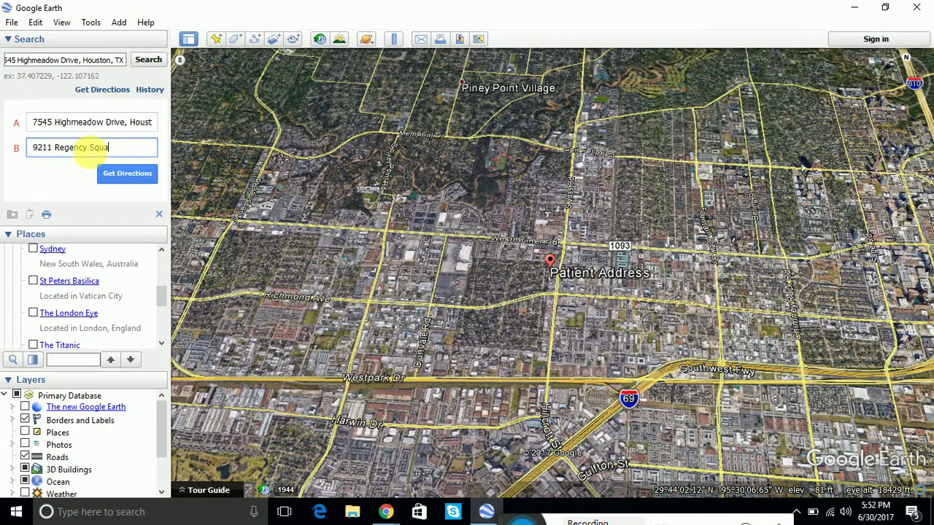
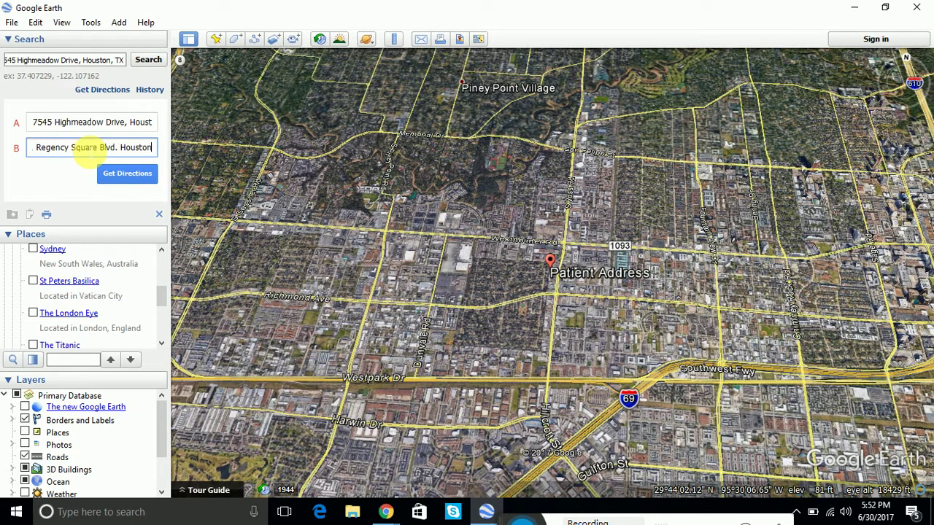
{"action": "left_click", "coordinate": [138, 174]}
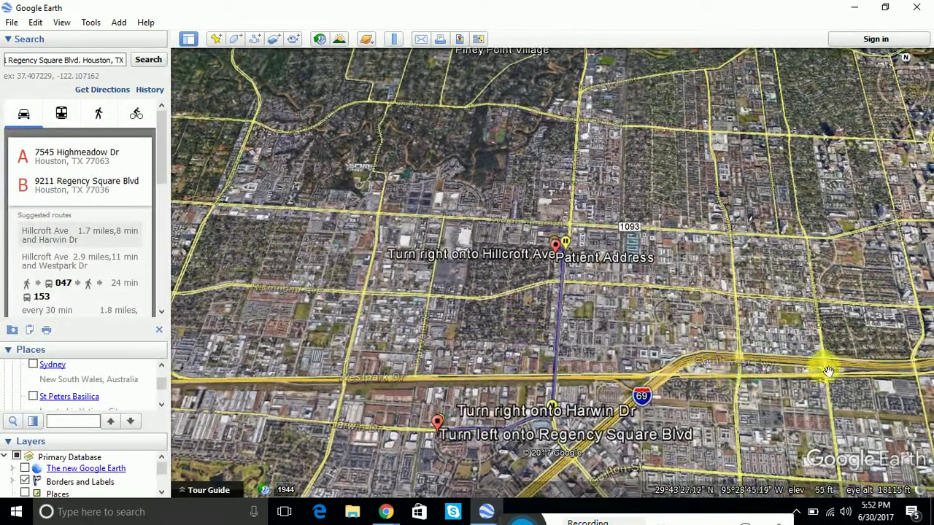
Zoom and pan to frame the 1.7-mile driving route to Regency Square Blvd.
{"action": "left_click", "coordinate": [910, 287]}
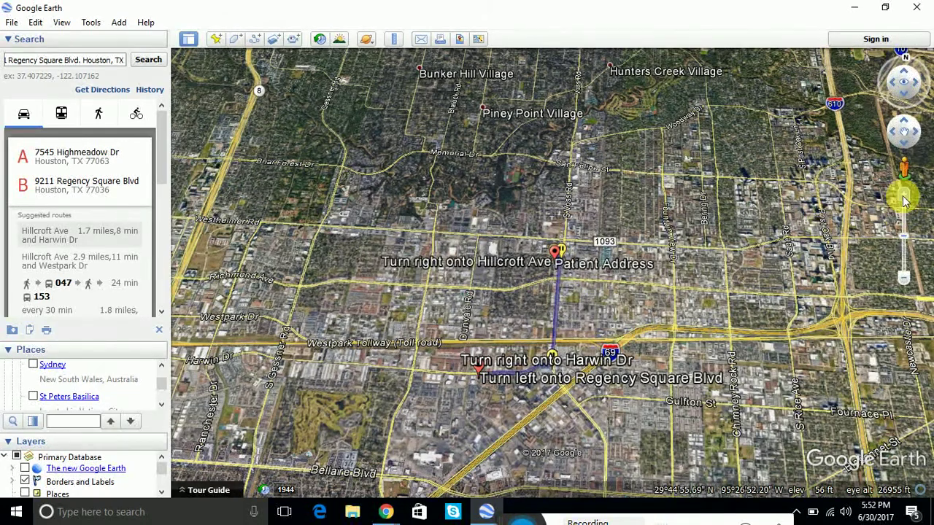
{"action": "left_click", "coordinate": [904, 194]}
{"action": "left_click_drag", "start_coordinate": [764, 292], "coordinate": [754, 219]}
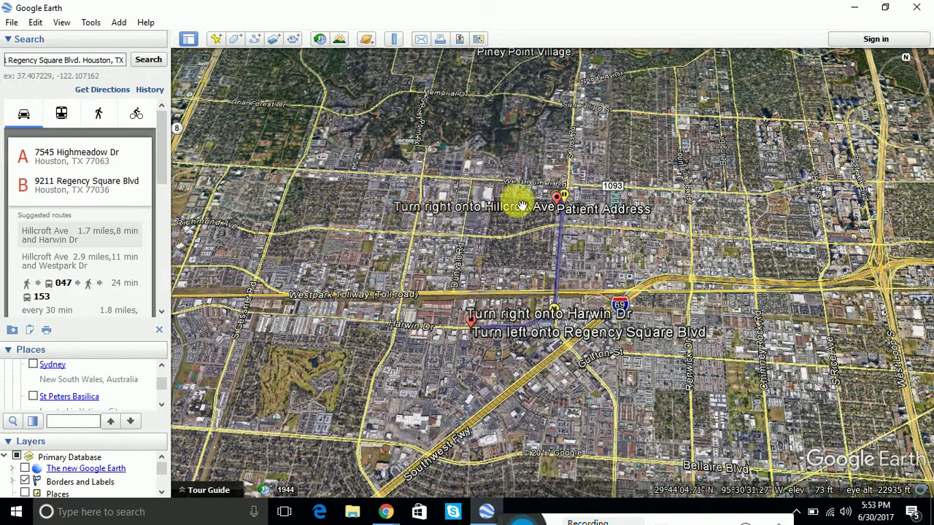
{"action": "left_click", "coordinate": [906, 202]}
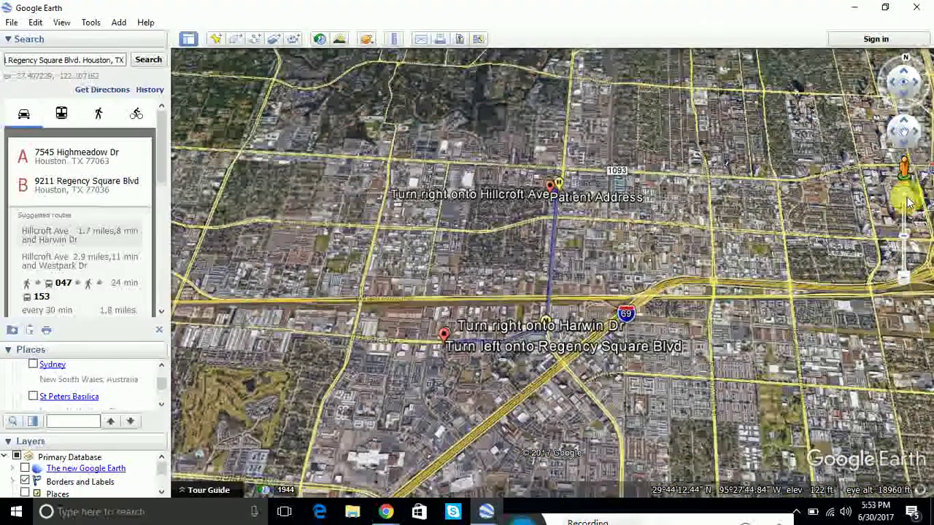
Zoom in and follow the route to its Harwin Dr and Regency Square Blvd turns.
{"action": "left_click", "coordinate": [908, 203]}
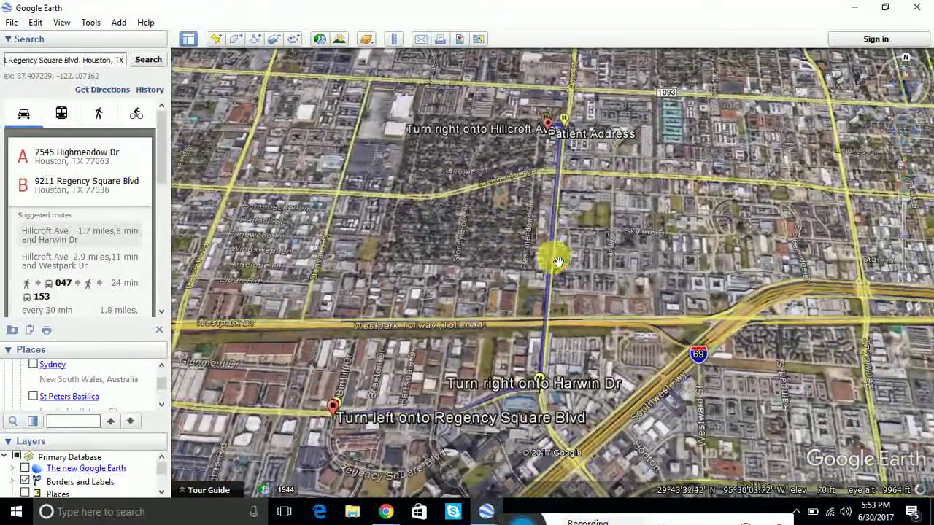
{"action": "left_click_drag", "start_coordinate": [553, 256], "coordinate": [553, 345]}
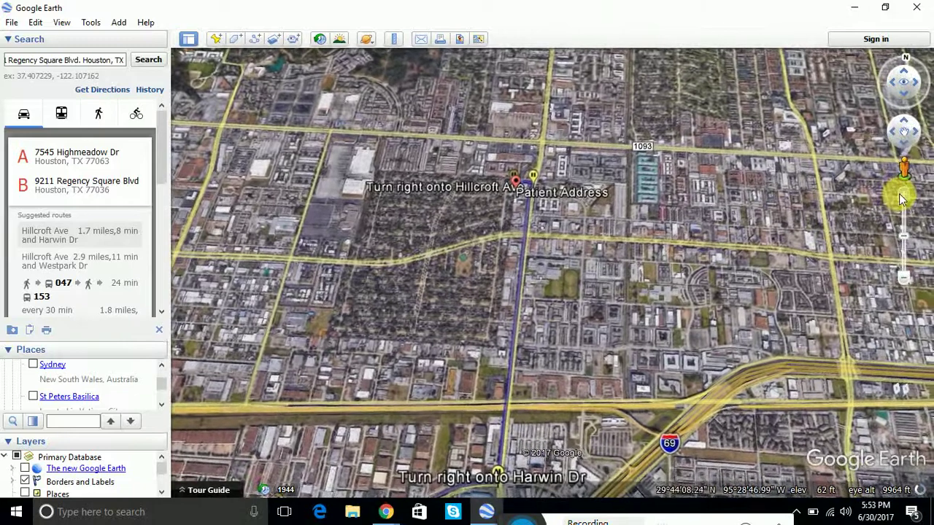
{"action": "left_click", "coordinate": [903, 200]}
{"action": "left_click_drag", "start_coordinate": [621, 238], "coordinate": [598, 241]}
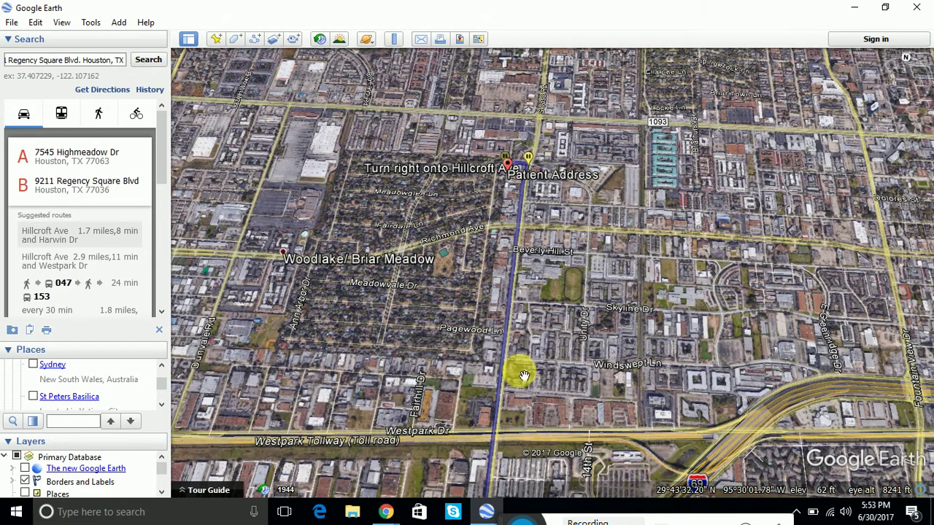
{"action": "left_click_drag", "start_coordinate": [513, 392], "coordinate": [544, 236]}
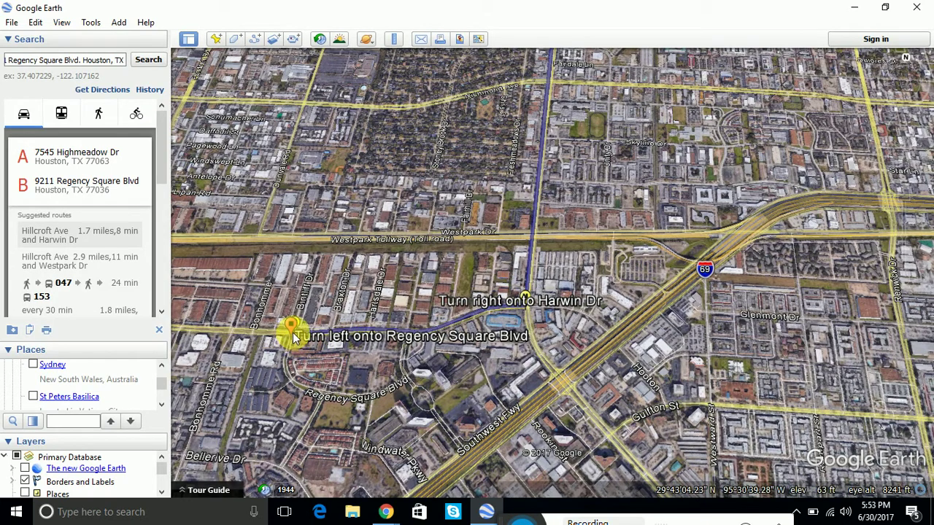
{"action": "left_click_drag", "start_coordinate": [303, 346], "coordinate": [337, 329]}
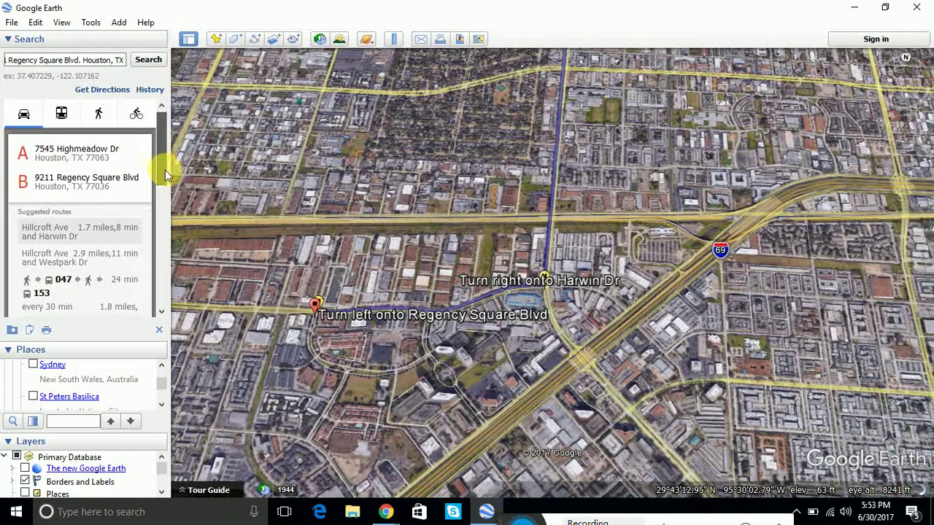
{"action": "left_click_drag", "start_coordinate": [165, 170], "coordinate": [175, 235]}
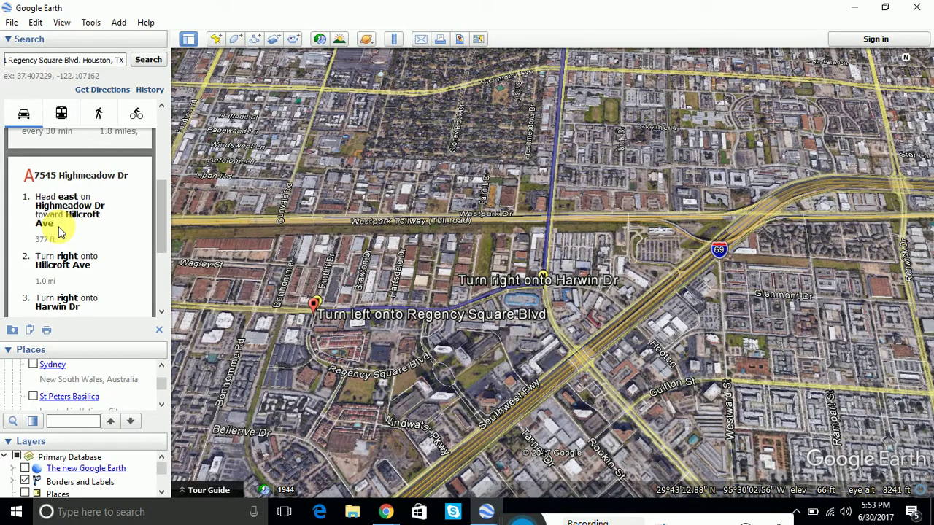
Narrow the side panel, scroll the directions back to the top, and zoom out over west Houston.
{"action": "left_click_drag", "start_coordinate": [600, 100], "coordinate": [605, 256]}
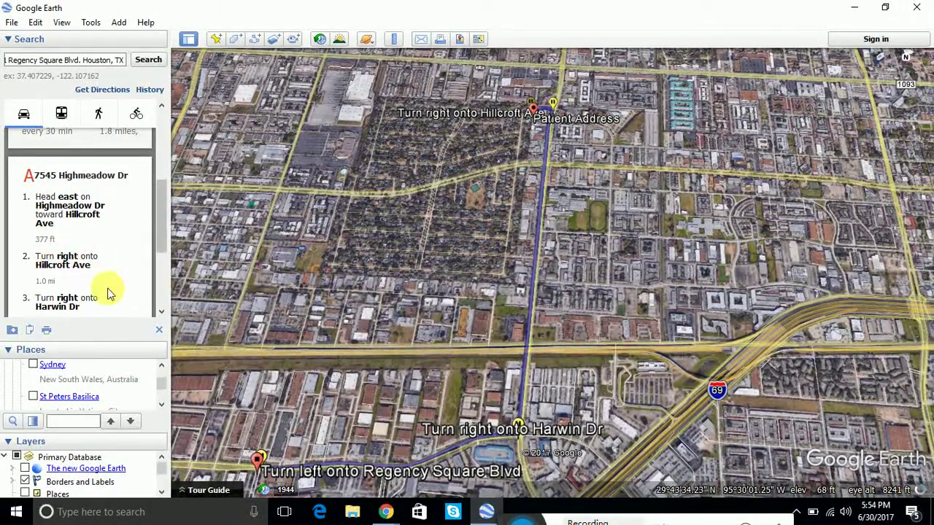
{"action": "left_click_drag", "start_coordinate": [161, 253], "coordinate": [157, 299]}
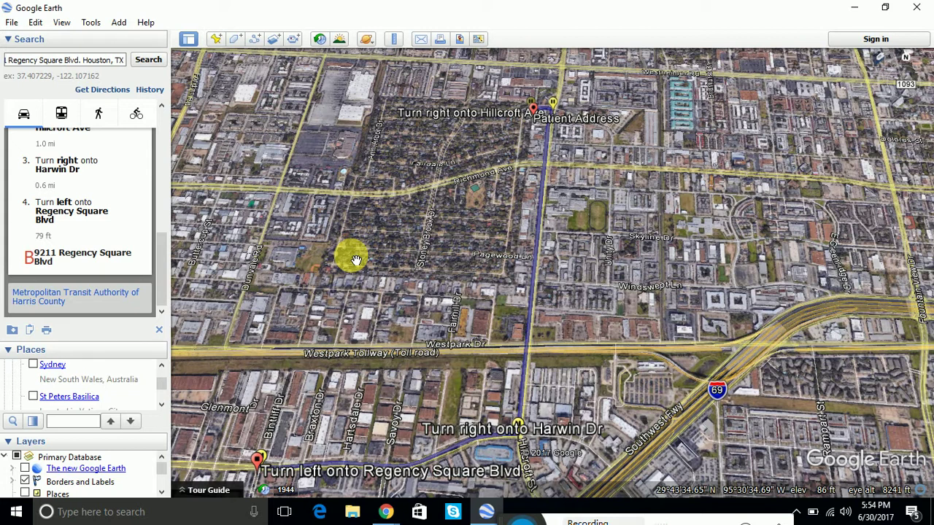
{"action": "left_click_drag", "start_coordinate": [168, 261], "coordinate": [164, 261]}
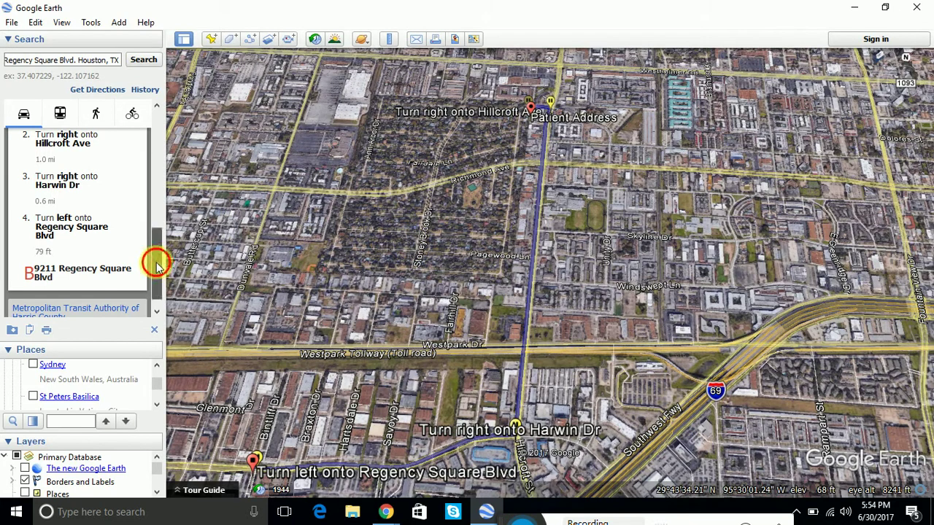
{"action": "left_click_drag", "start_coordinate": [157, 260], "coordinate": [162, 122]}
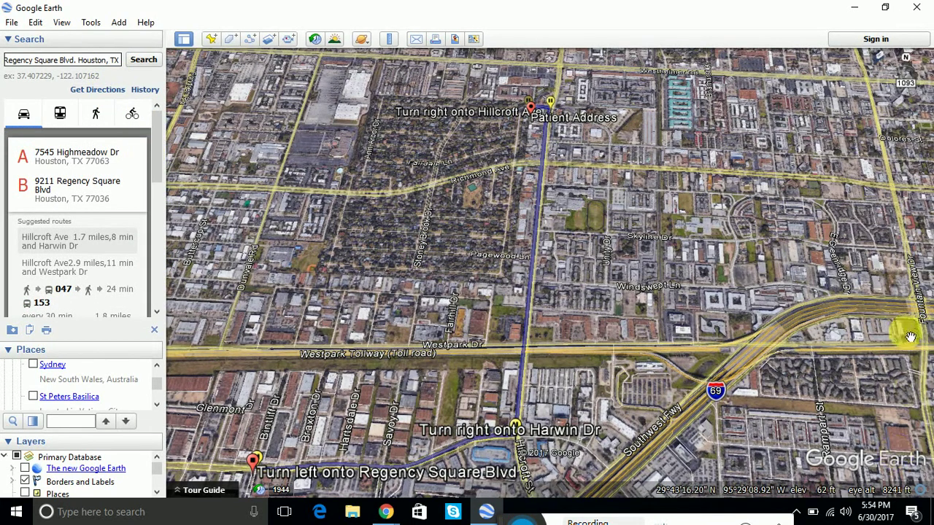
{"action": "left_click", "coordinate": [906, 282]}
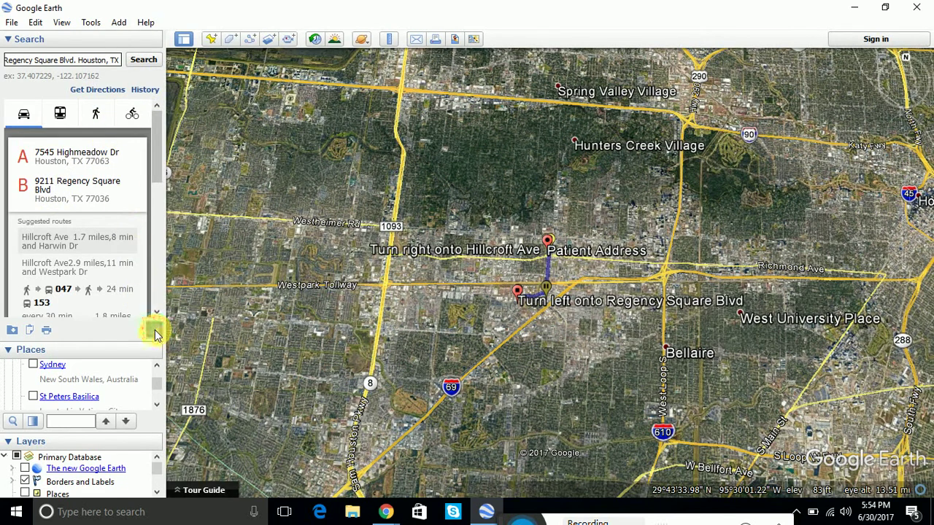
Close the driving directions to clear the route from the map.
{"action": "left_click", "coordinate": [154, 332]}
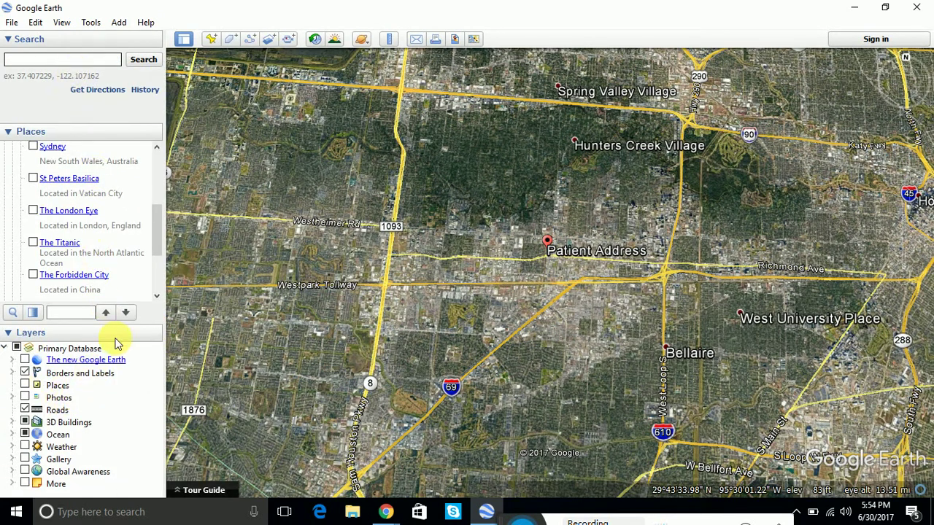
{"action": "scroll", "coordinate": [160, 291], "scroll_direction": "down", "scroll_amount": 3}
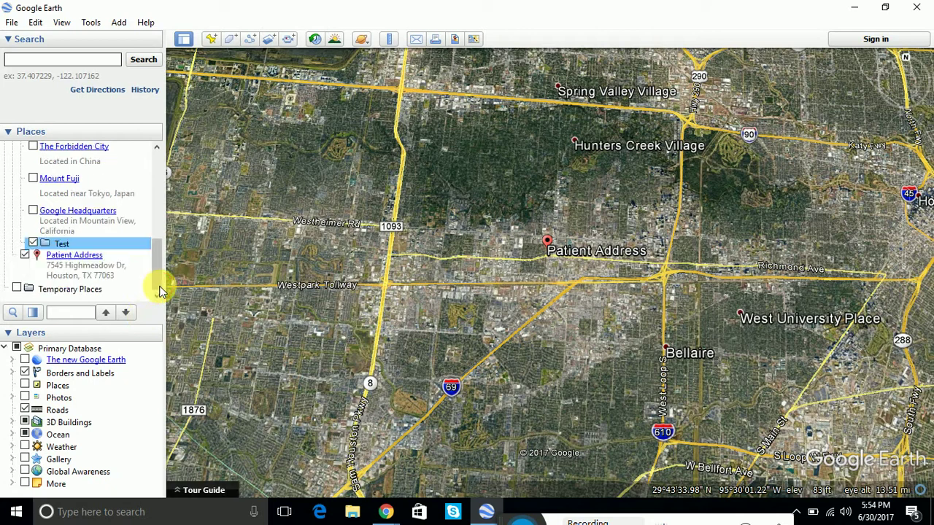
{"action": "mouse_move", "coordinate": [156, 250]}
{"action": "left_mouse_down"}
{"action": "mouse_move", "coordinate": [165, 183]}
{"action": "mouse_move", "coordinate": [178, 215]}
{"action": "mouse_move", "coordinate": [167, 244]}
{"action": "left_mouse_up"}
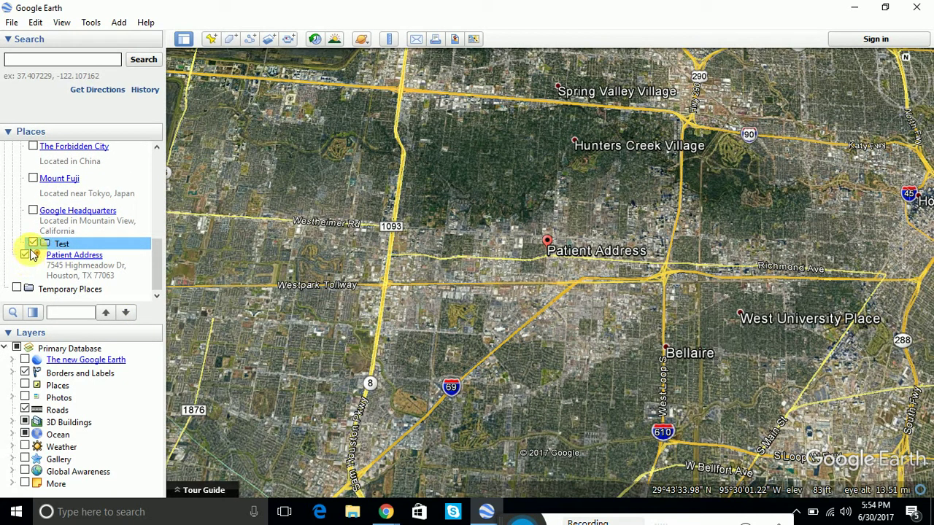
{"action": "left_click", "coordinate": [61, 64]}
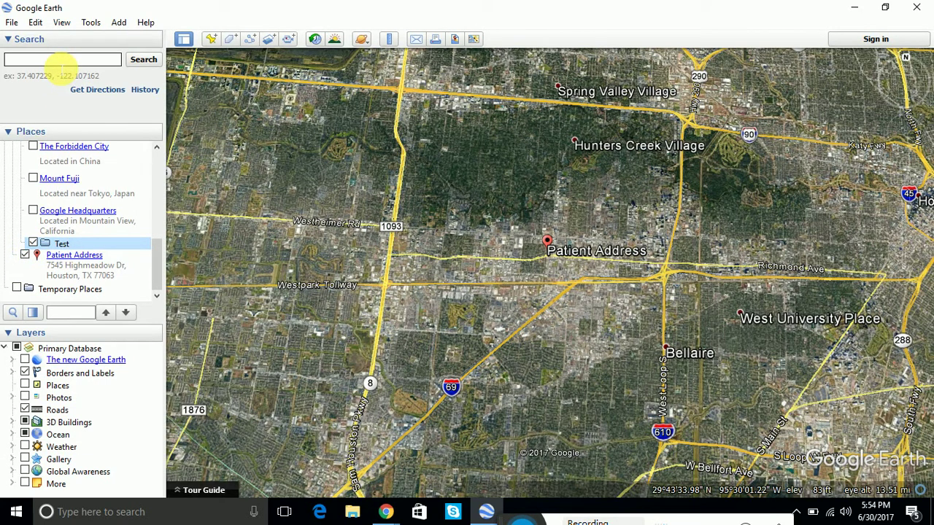
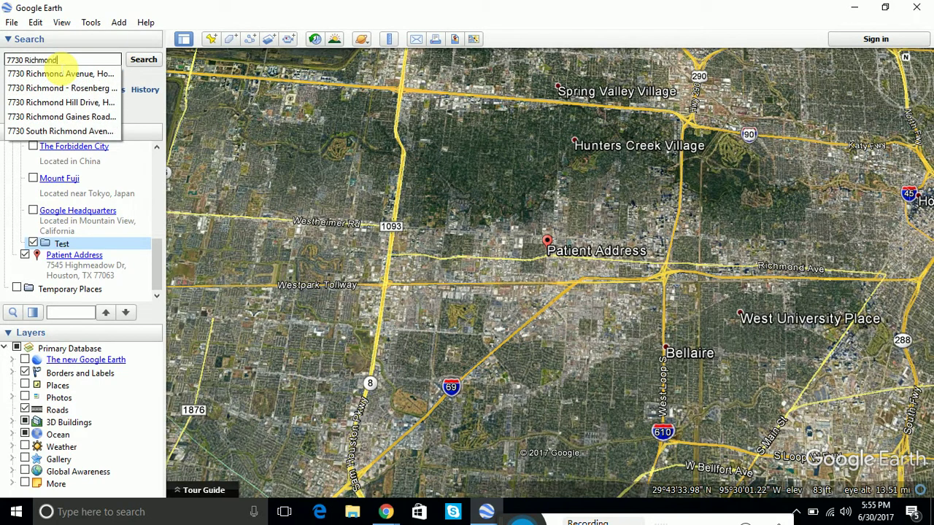
{"action": "left_click", "coordinate": [62, 74]}
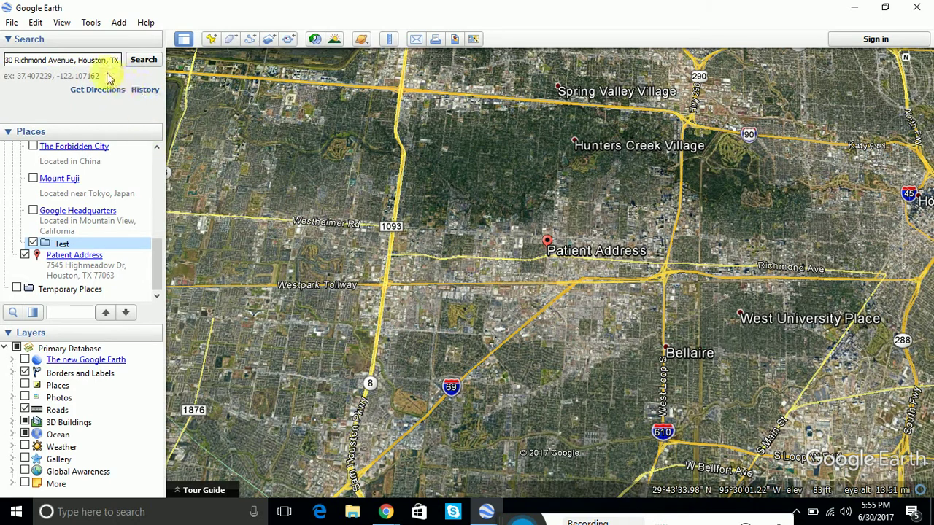
{"action": "left_click", "coordinate": [141, 63]}
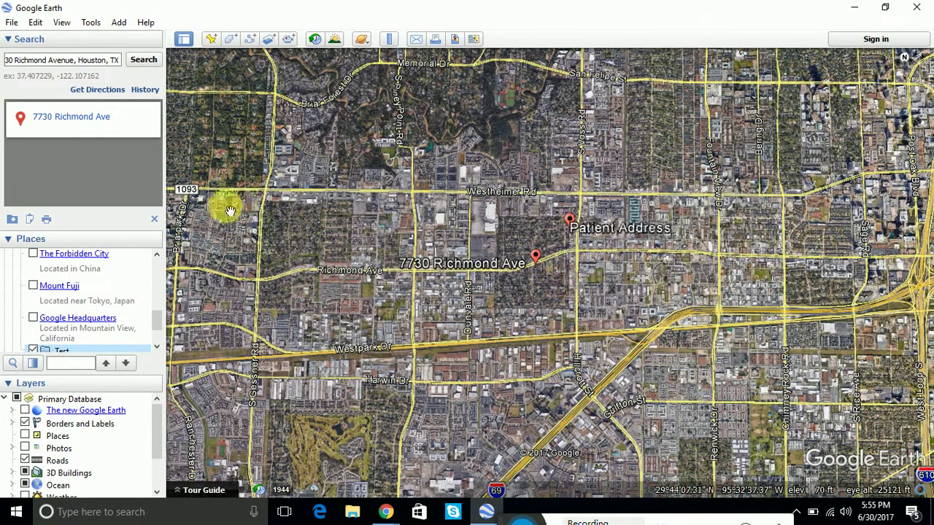
{"action": "right_click", "coordinate": [56, 124]}
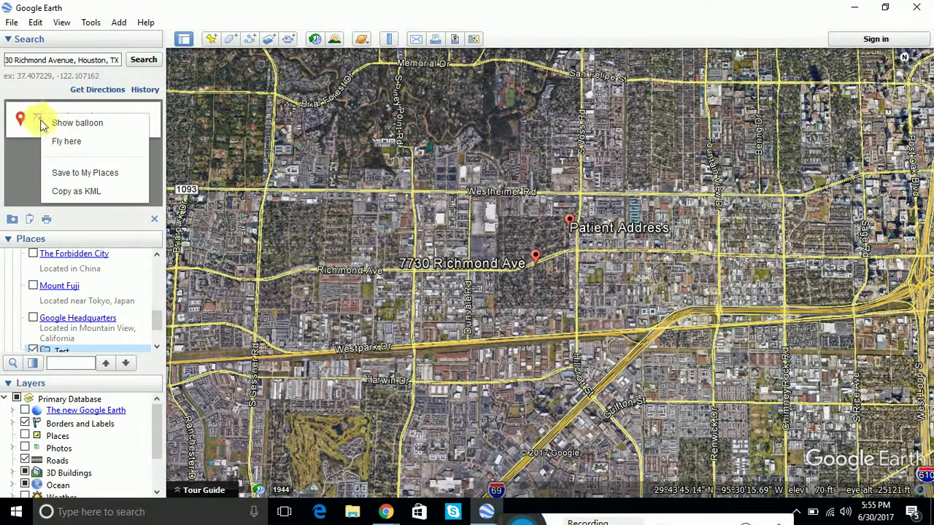
{"action": "left_click", "coordinate": [515, 292]}
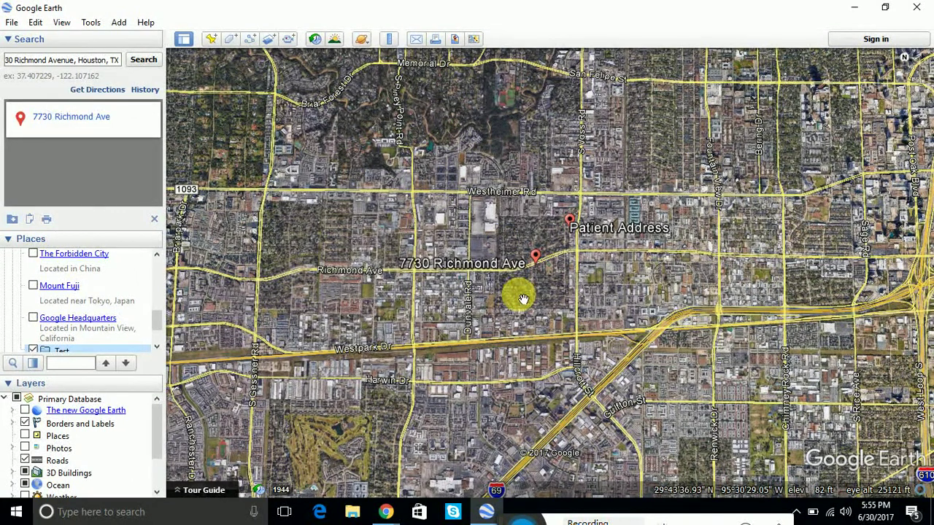